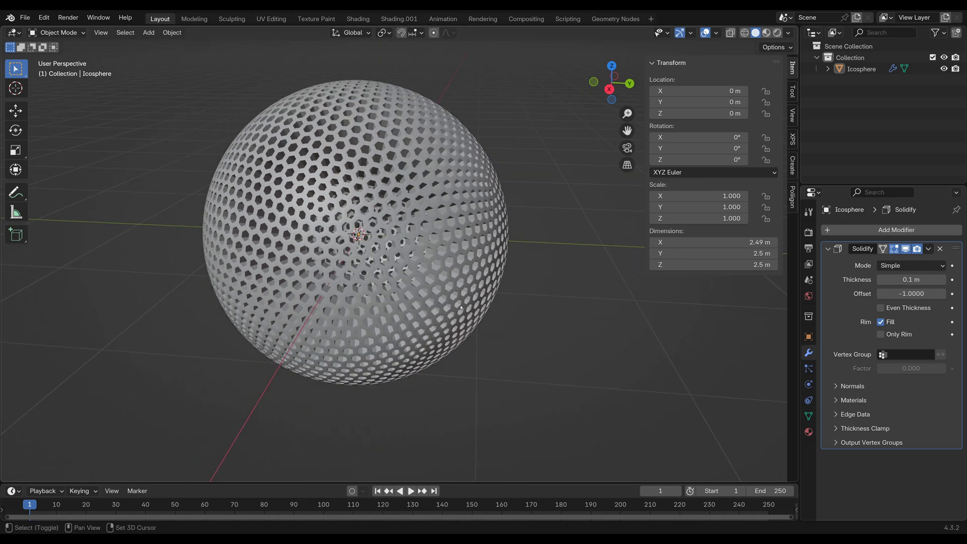
Examine the finished perforated sphere up close and from several angles, checking the hexagonal holes and the thickness of its shell.
scroll(517, 321, up, 1)
shift+middle_drag(615, 320, 560, 317)
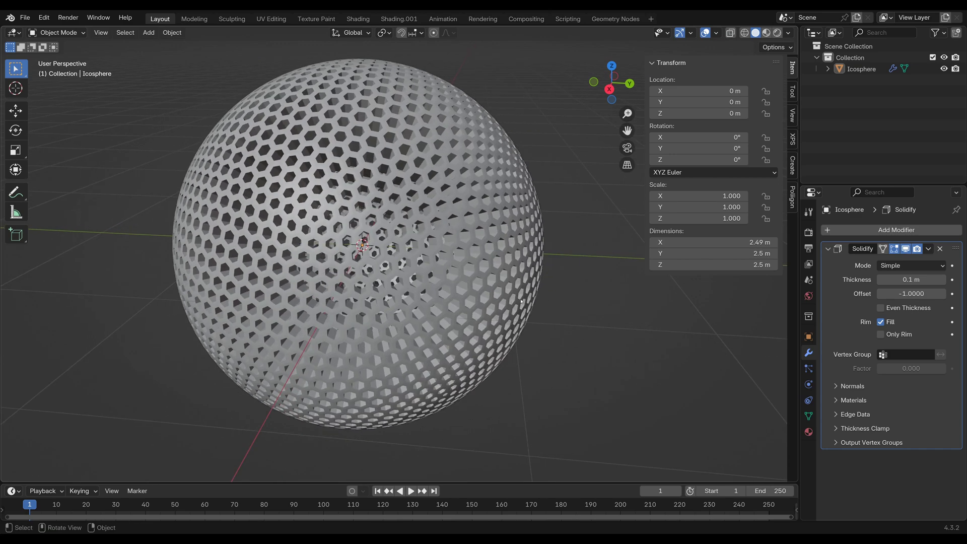
scroll(520, 301, up, 1)
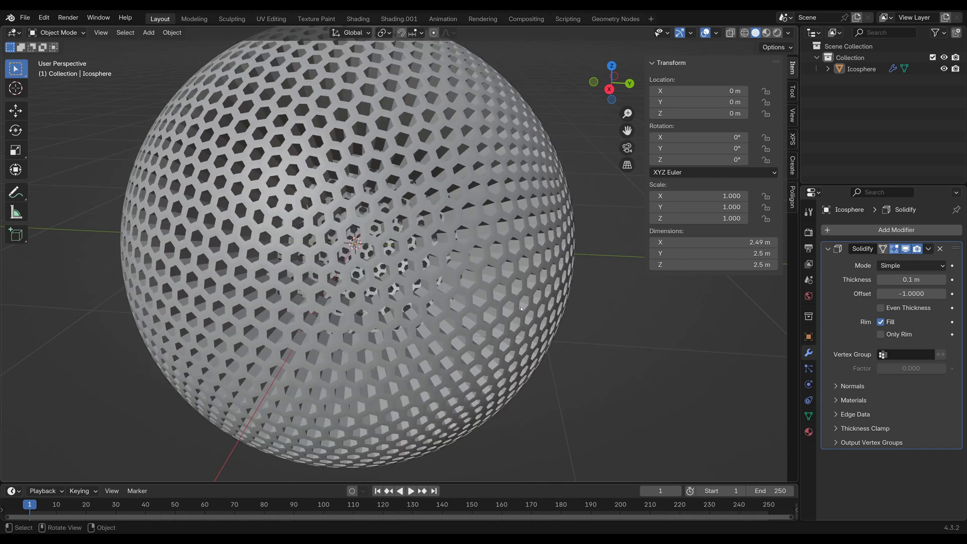
scroll(493, 272, up, 10)
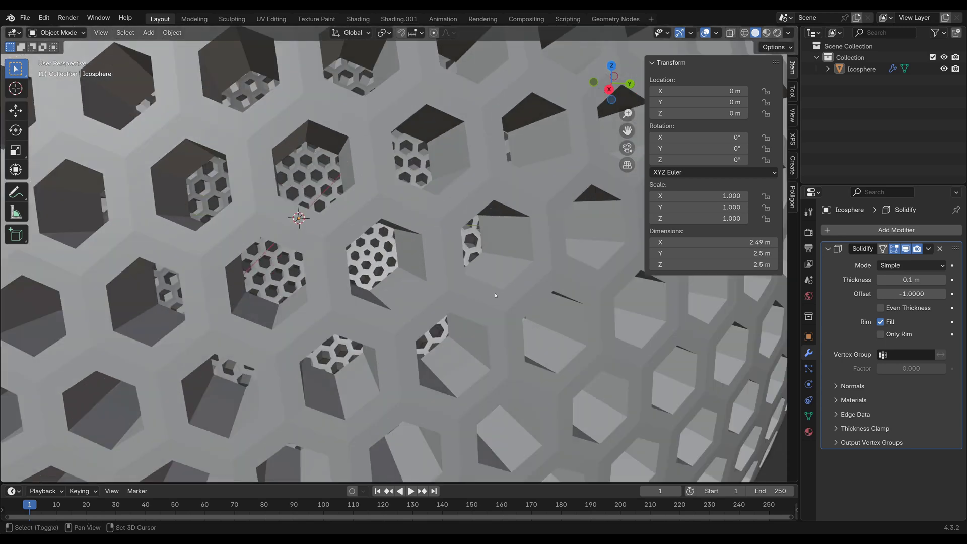
shift+middle_drag(495, 295, 457, 263)
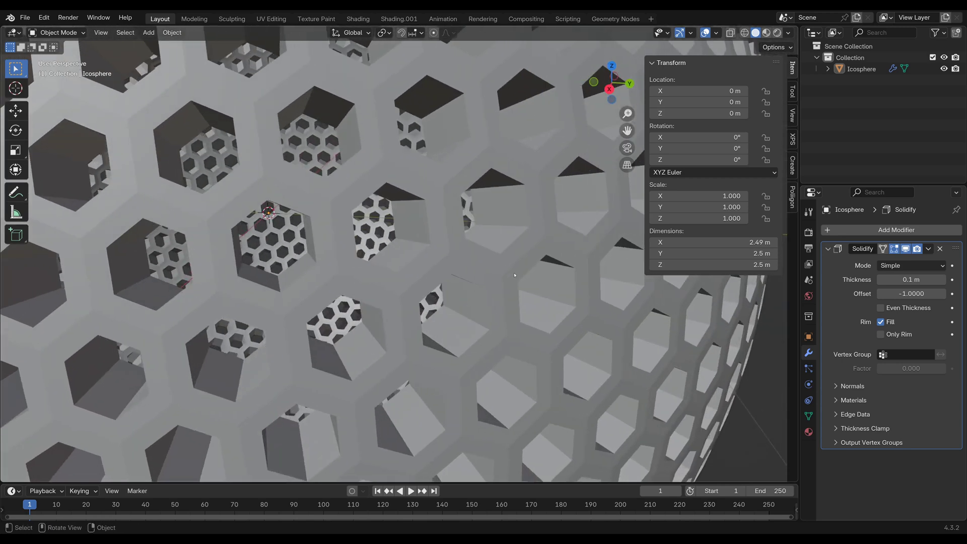
scroll(514, 275, up, 1)
shift+middle_drag(464, 339, 438, 339)
scroll(438, 339, down, 1)
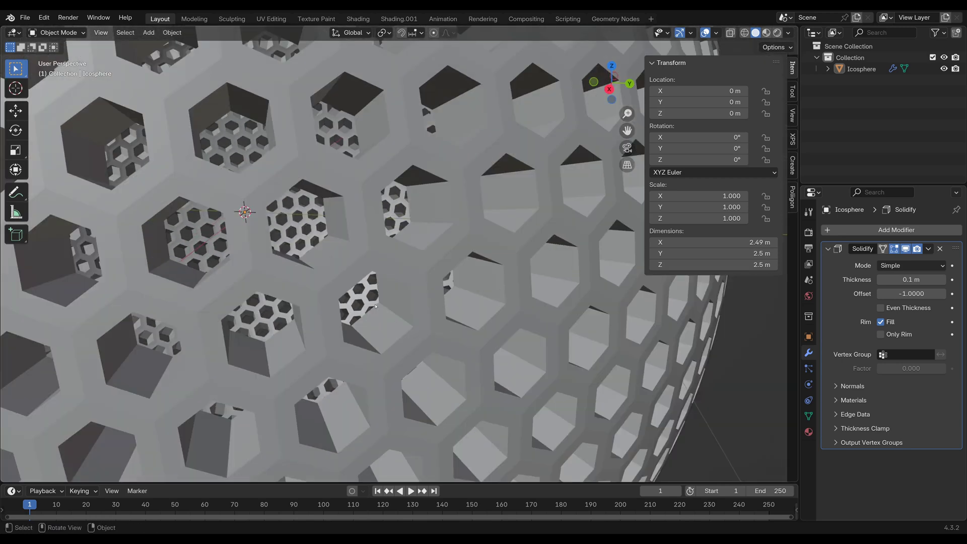
shift+middle_drag(387, 317, 332, 316)
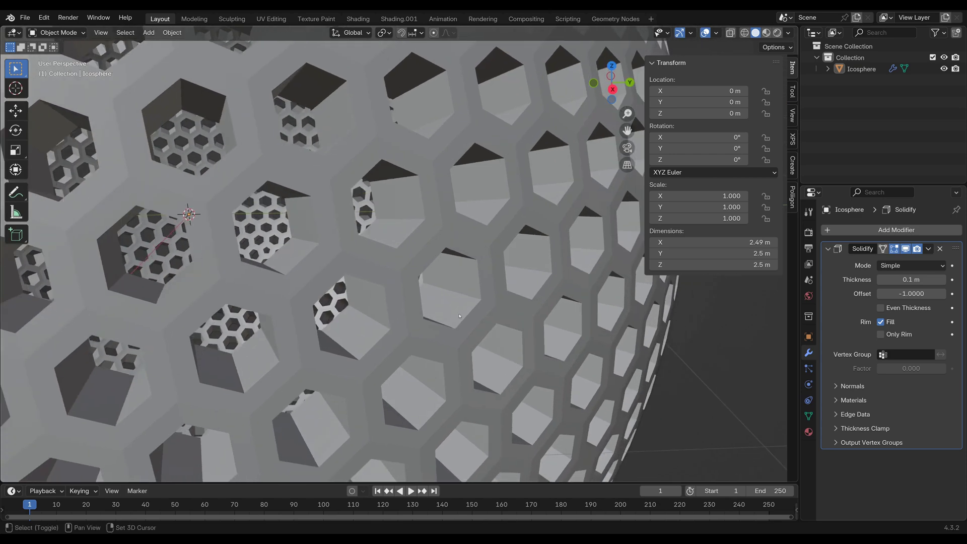
mouse_move(396, 292)
middle_down()
mouse_move(426, 306)
mouse_move(408, 300)
middle_up()
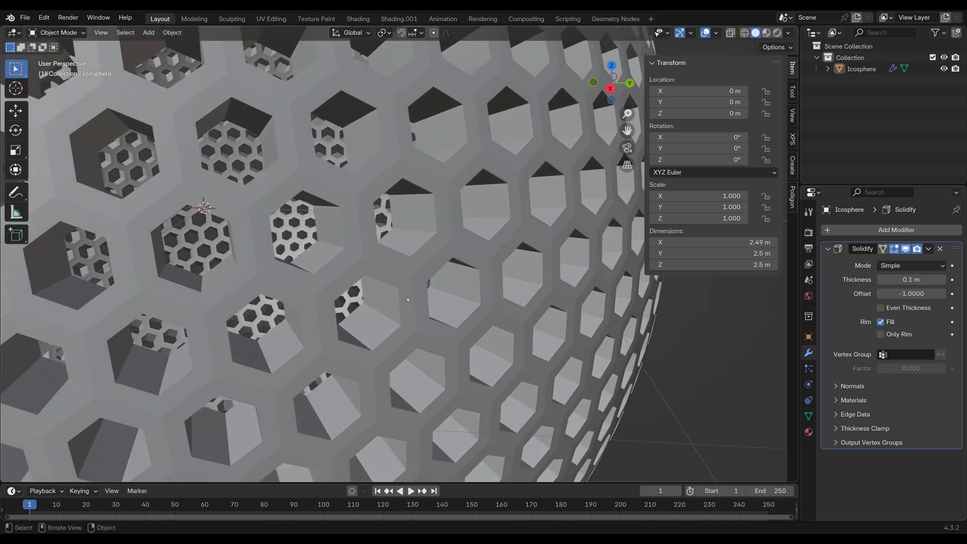
scroll(313, 252, up, 2)
scroll(319, 257, down, 5)
shift+middle_drag(339, 264, 409, 290)
scroll(411, 288, down, 2)
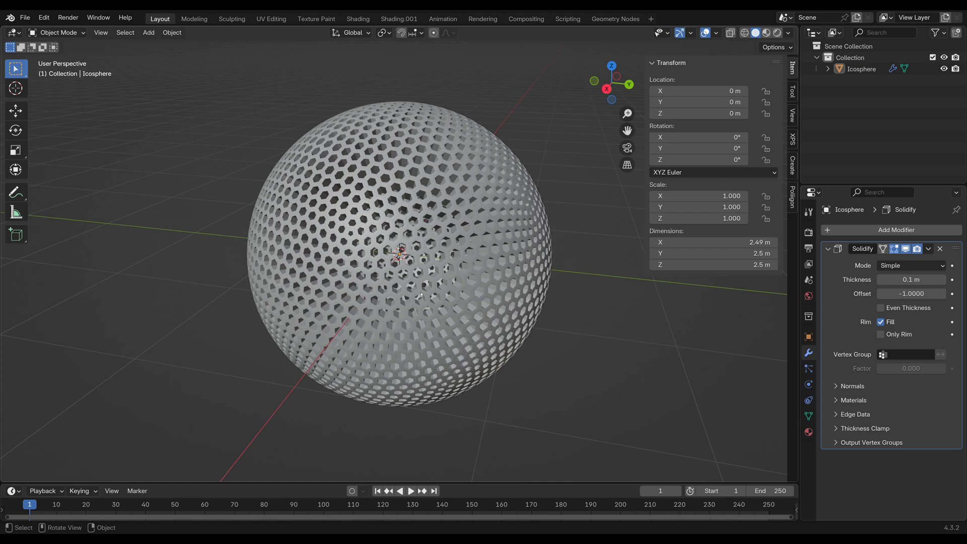
shift+middle_drag(421, 293, 399, 292)
scroll(399, 292, up, 1)
middle_drag(423, 221, 435, 216)
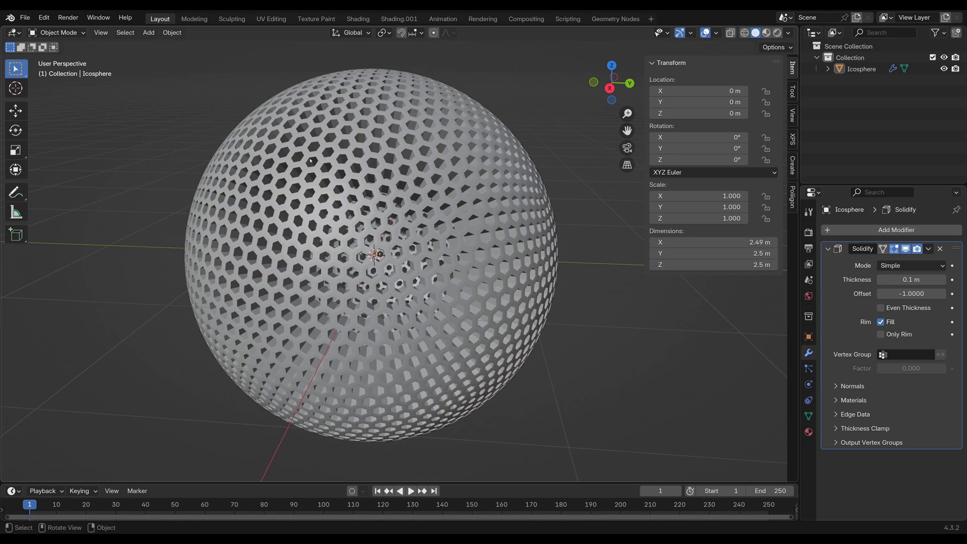
middle_drag(311, 161, 446, 146)
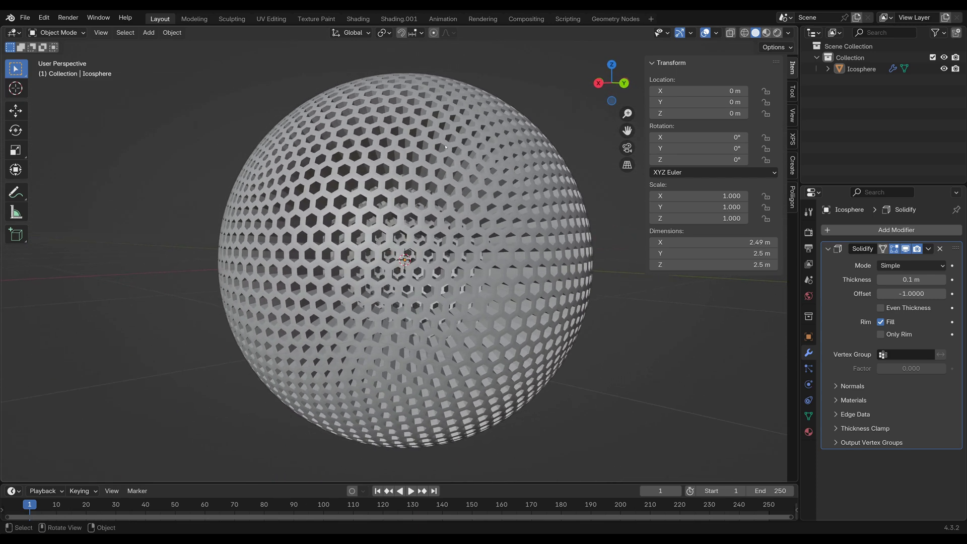
middle_drag(401, 236, 380, 250)
middle_drag(380, 251, 385, 250)
shift+middle_drag(379, 310, 356, 275)
scroll(356, 275, down, 3)
scroll(356, 275, up, 4)
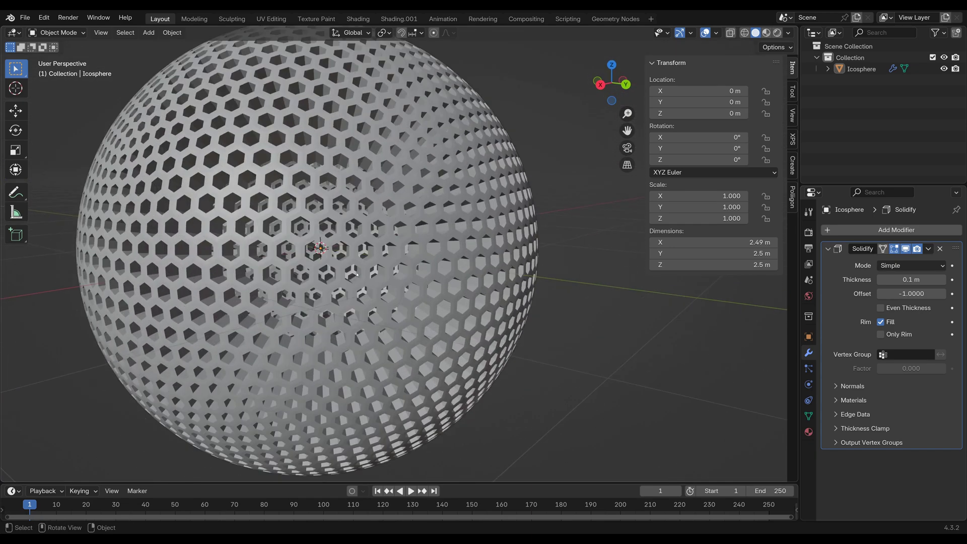
middle_drag(368, 343, 448, 311)
scroll(448, 310, up, 3)
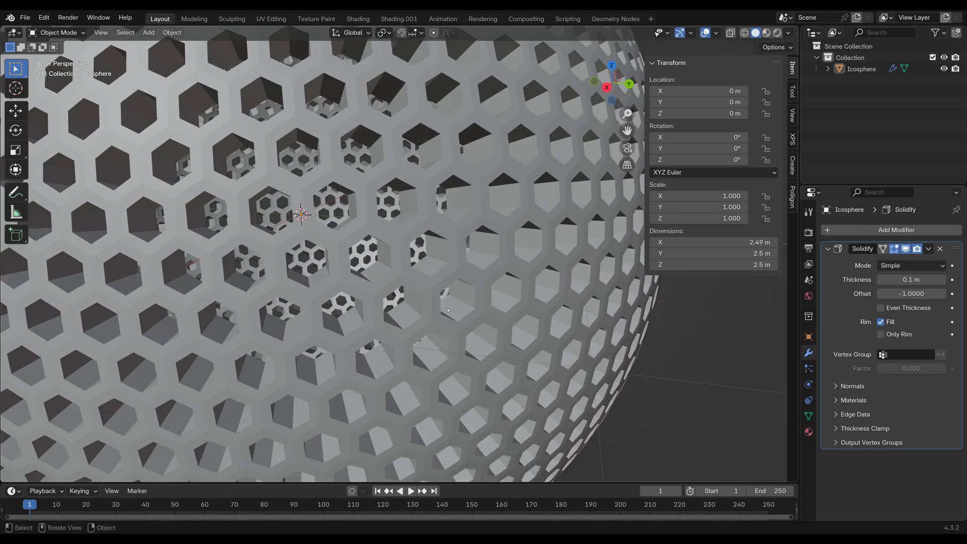
scroll(453, 310, down, 6)
scroll(484, 307, up, 2)
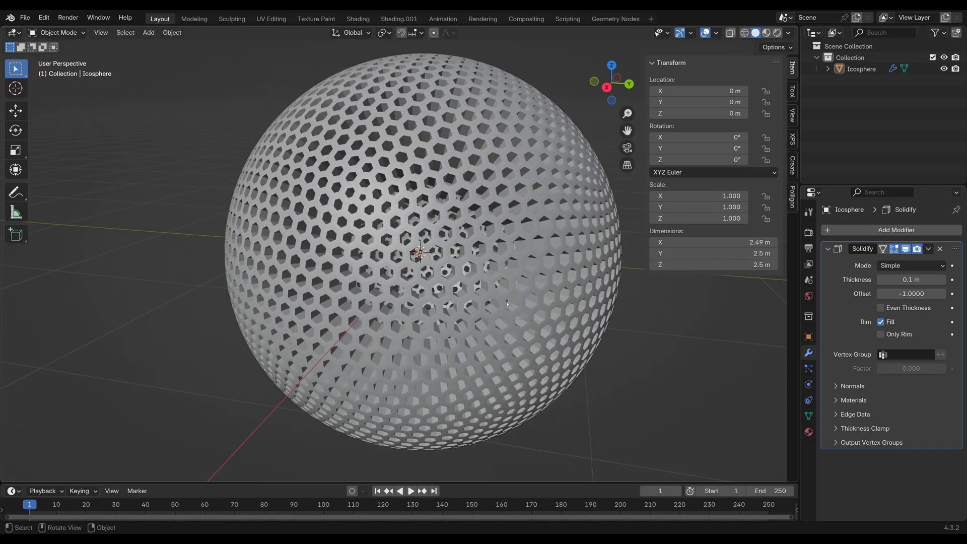
Remove the Solidify modifier from the perforated sphere and delete the object to leave an empty scene.
click(940, 249)
click(571, 254)
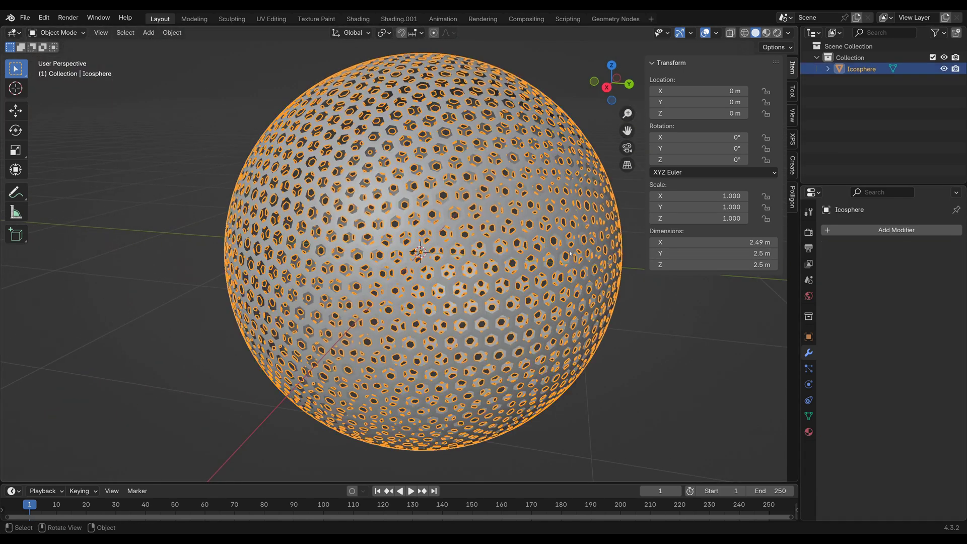
key(x)
click(554, 252)
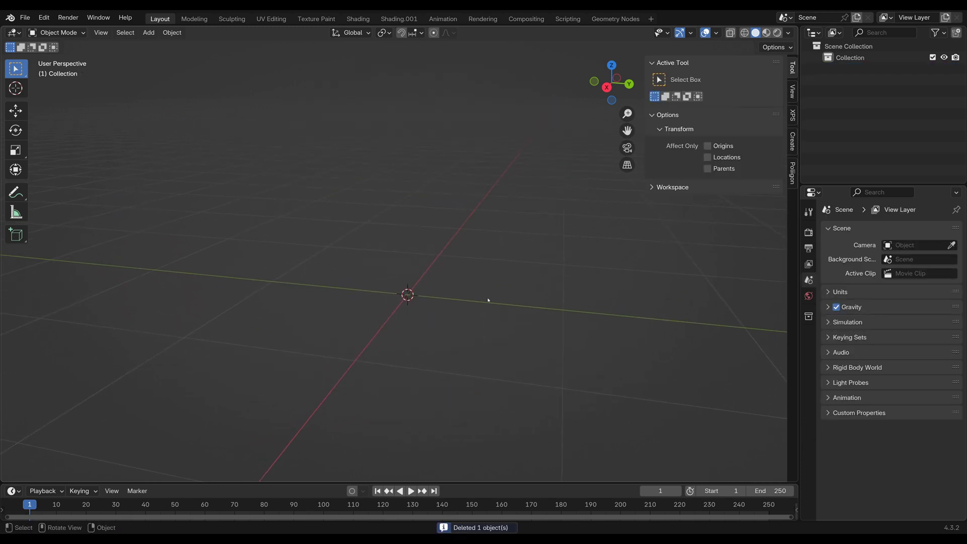
Add an ico sphere mesh at the world origin with 5 subdivisions.
mouse_move(486, 299)
middle_down()
mouse_move(453, 264)
mouse_move(499, 268)
mouse_move(460, 274)
mouse_move(464, 290)
mouse_move(481, 290)
middle_up()
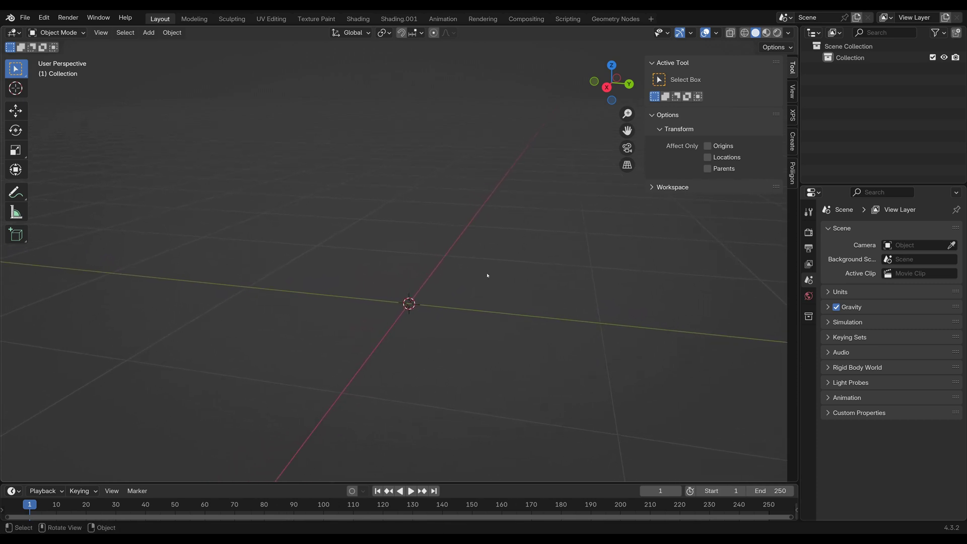
middle_drag(479, 277, 494, 276)
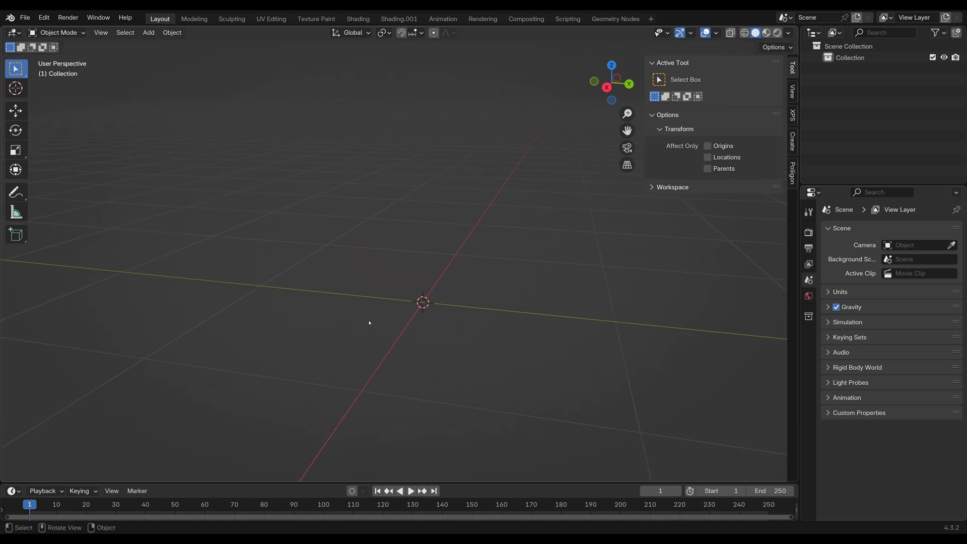
middle_drag(370, 324, 441, 273)
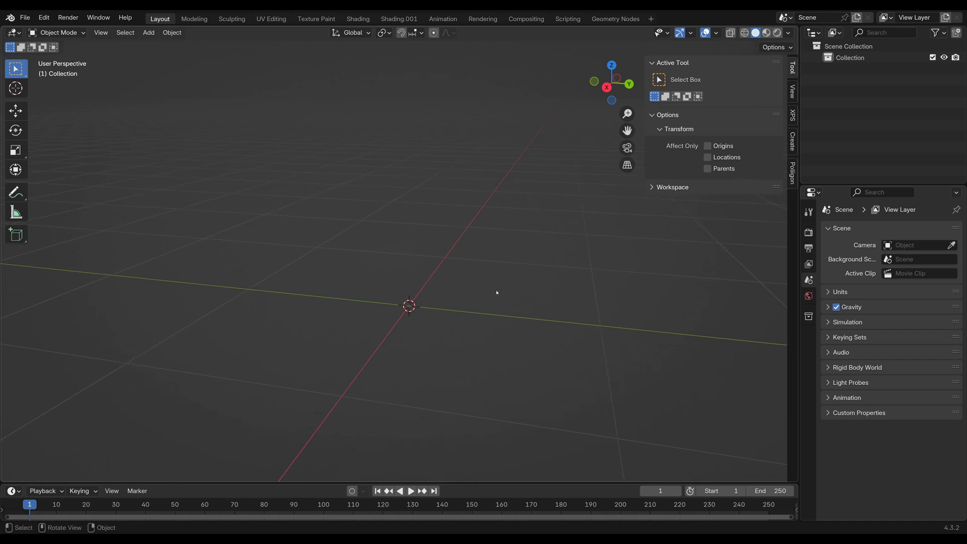
key(shift+a)
mouse_move(496, 293)
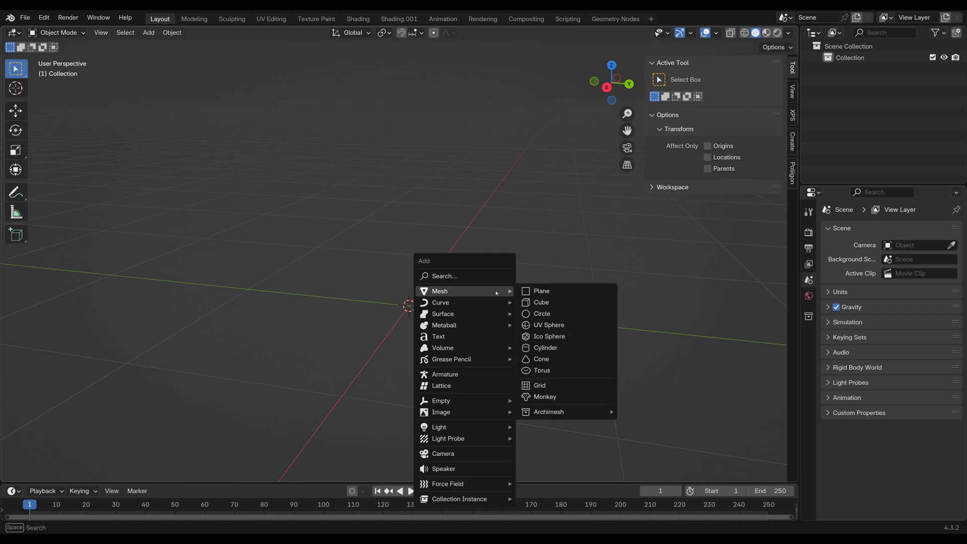
click(560, 338)
scroll(544, 320, up, 2)
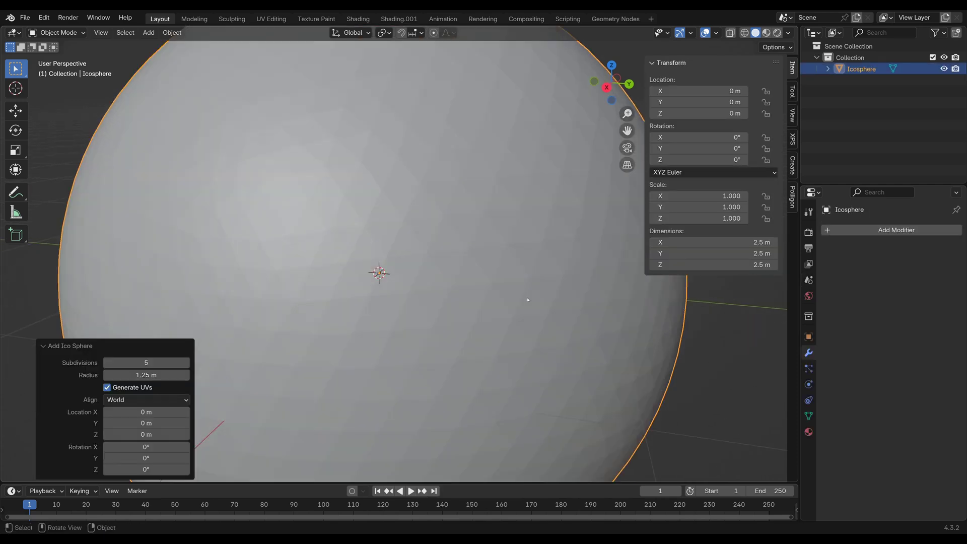
scroll(527, 301, down, 1)
scroll(528, 300, down, 1)
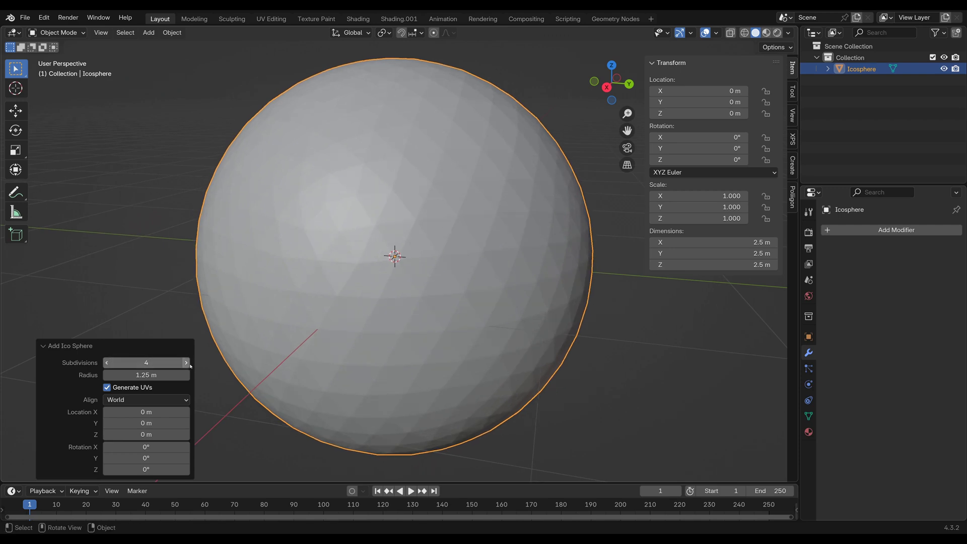
shift+middle_drag(414, 244, 424, 240)
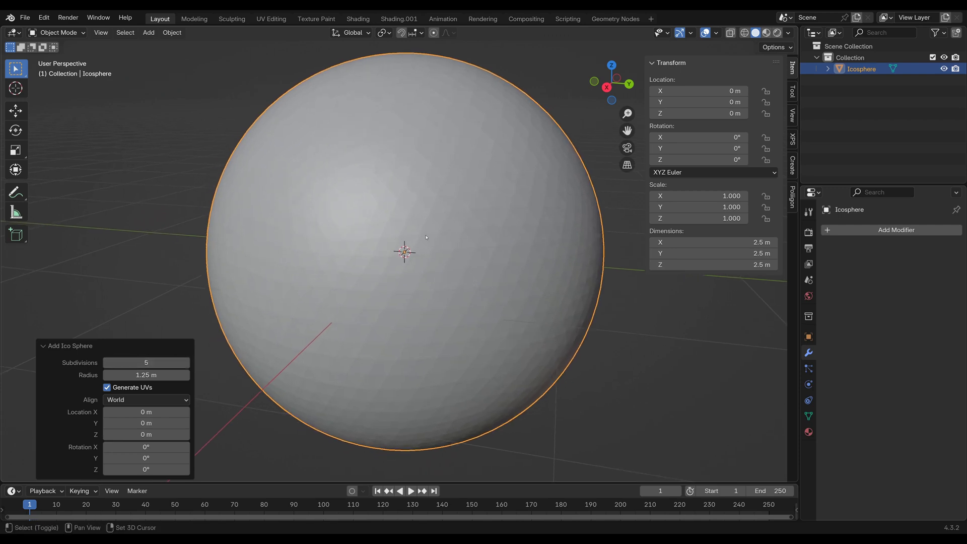
shift+middle_drag(326, 280, 333, 278)
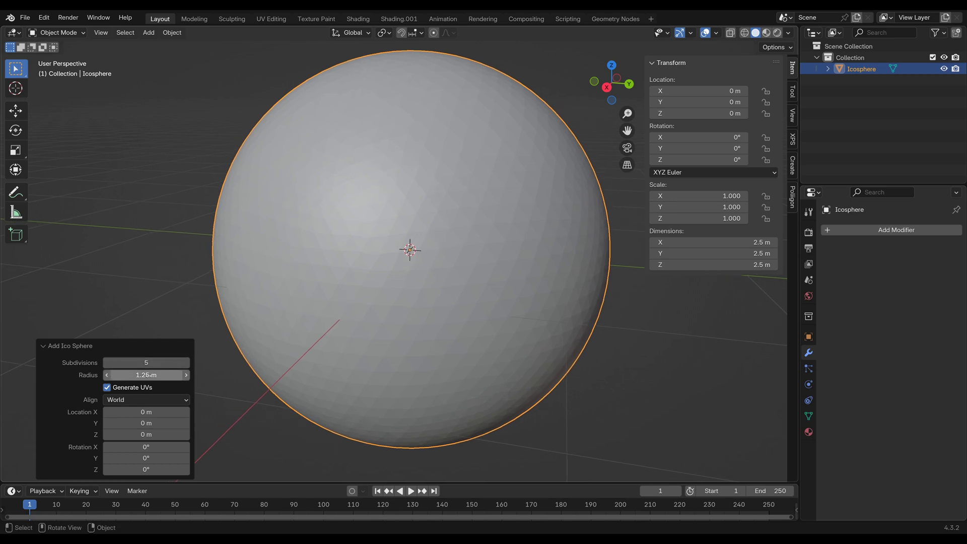
Set the new ico sphere's radius to half of 1.25 m (1.25/2).
click(168, 375)
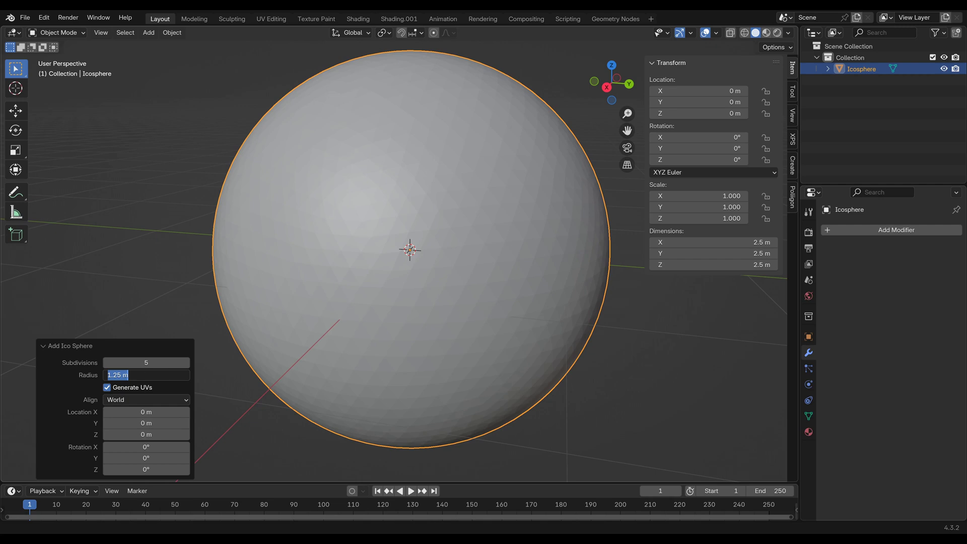
click(138, 375)
drag(135, 375, 98, 377)
text(1)
text(25)
key(BackSpace)
key(BackSpace)
key(BackSpace)
text(1.25/2)
key(Return)
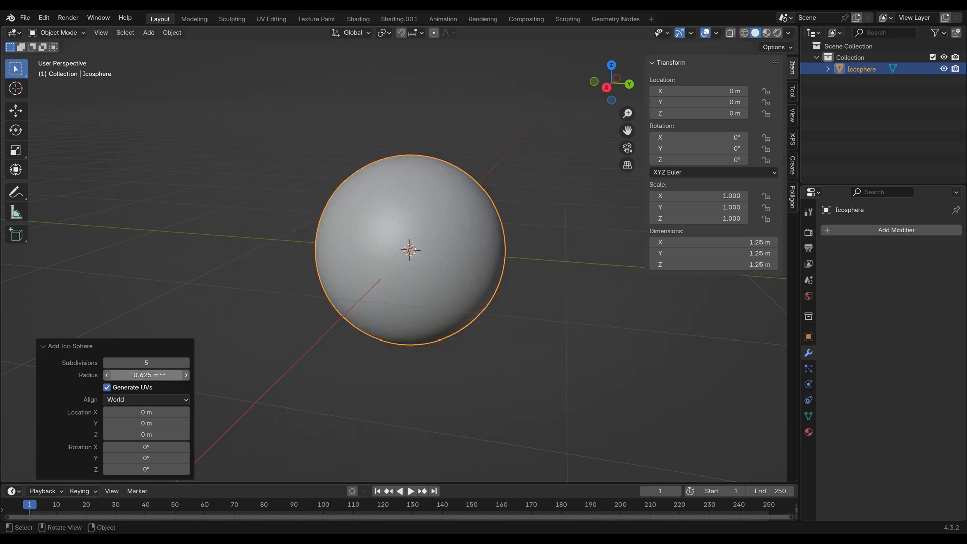
scroll(447, 223, up, 4)
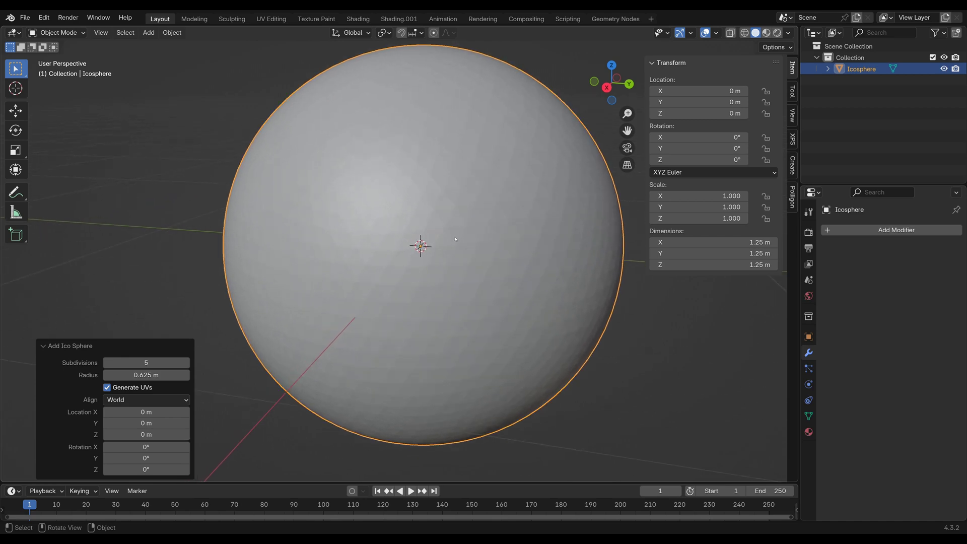
shift+middle_drag(484, 237, 445, 252)
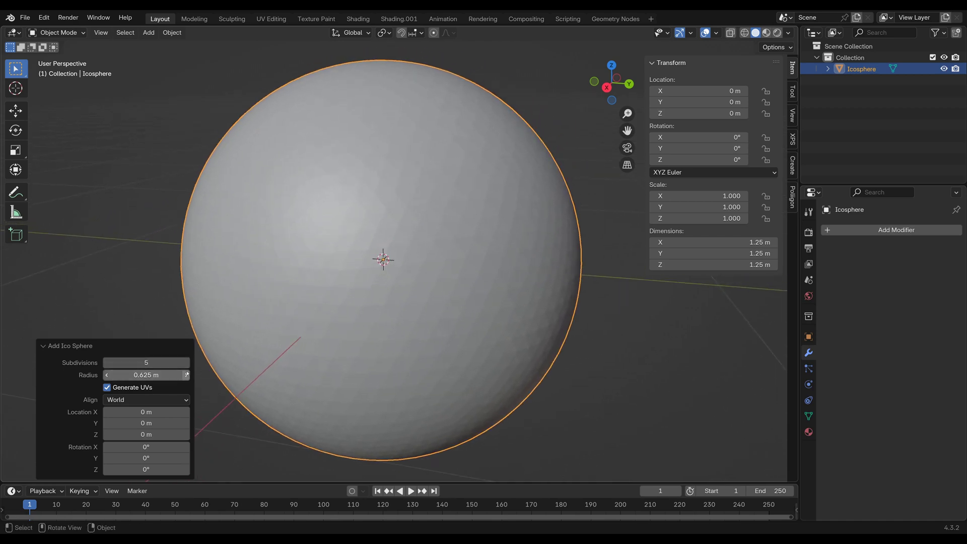
mouse_move(463, 334)
shift+middle_down()
mouse_move(482, 331)
mouse_move(443, 328)
mouse_move(490, 300)
mouse_move(447, 344)
shift+middle_up()
Select the ico sphere, switch it to Edit Mode and inspect its triangular mesh.
click(604, 345)
shift+middle_drag(578, 309, 581, 326)
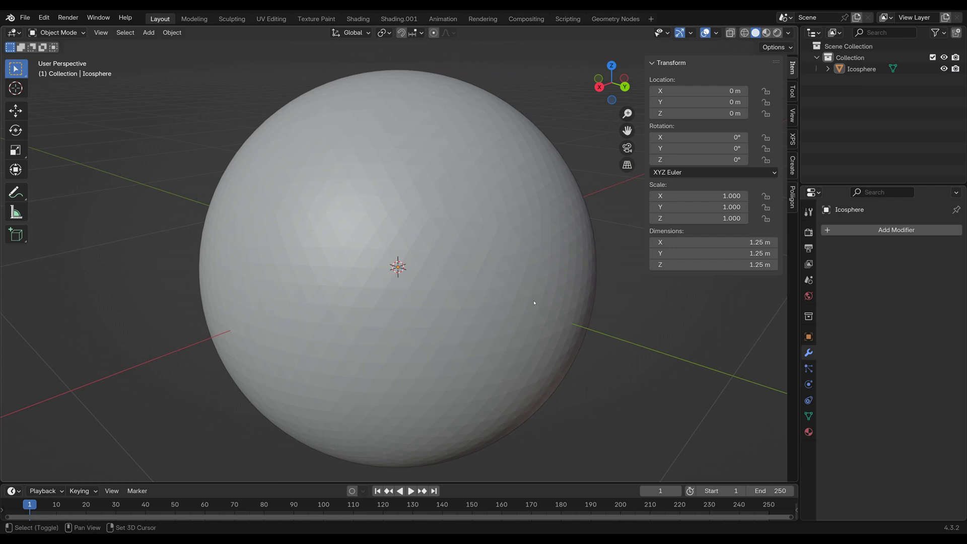
mouse_move(530, 302)
shift+middle_down()
mouse_move(527, 312)
mouse_move(517, 298)
shift+middle_up()
scroll(517, 297, up, 1)
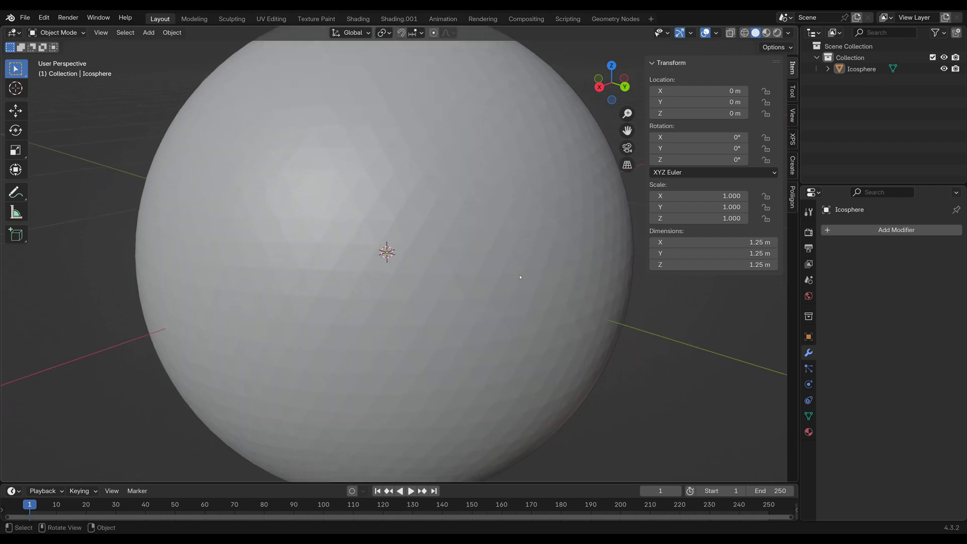
scroll(516, 297, down, 1)
middle_drag(515, 296, 514, 301)
click(493, 296)
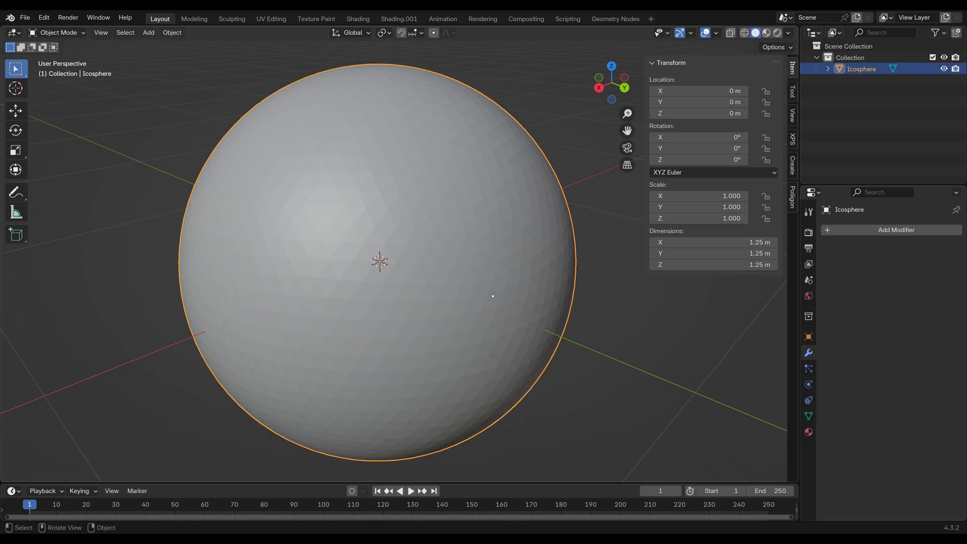
key(Tab)
mouse_move(512, 274)
middle_down()
mouse_move(454, 290)
mouse_move(523, 278)
middle_up()
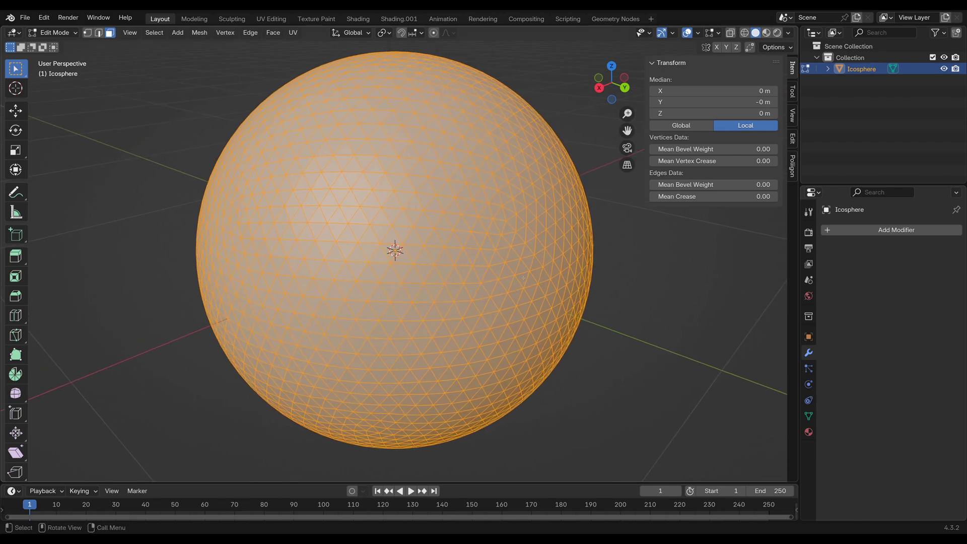
shift+middle_drag(453, 158, 449, 158)
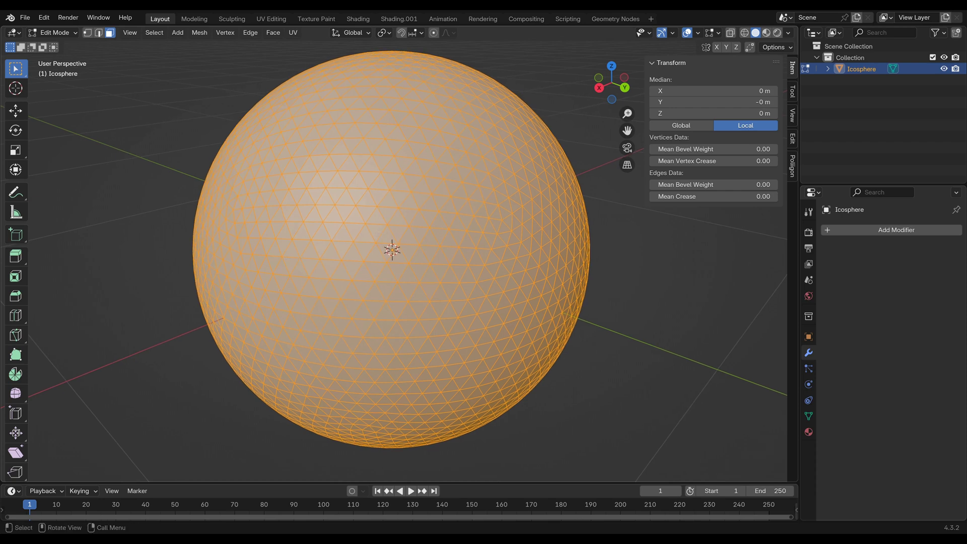
shift+middle_drag(297, 256, 314, 266)
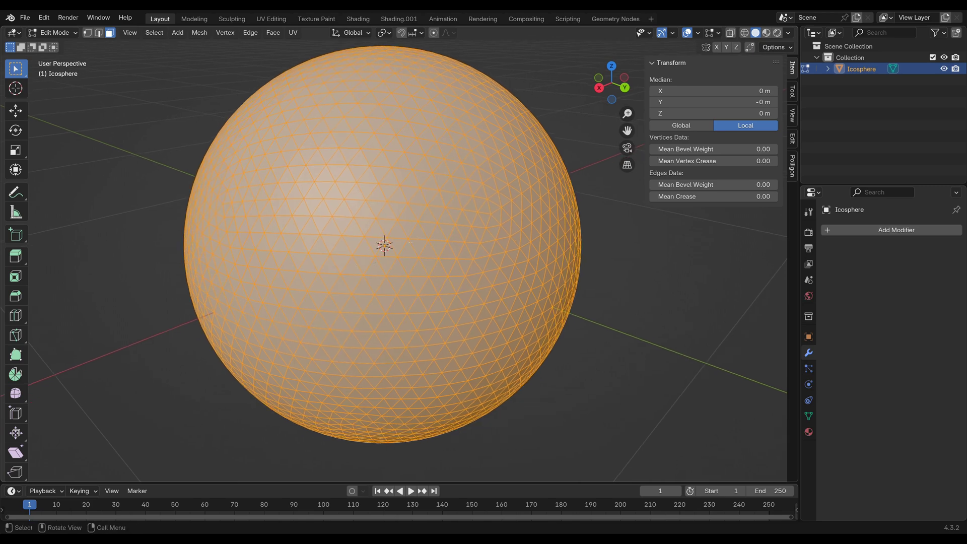
shift+middle_drag(428, 266, 421, 269)
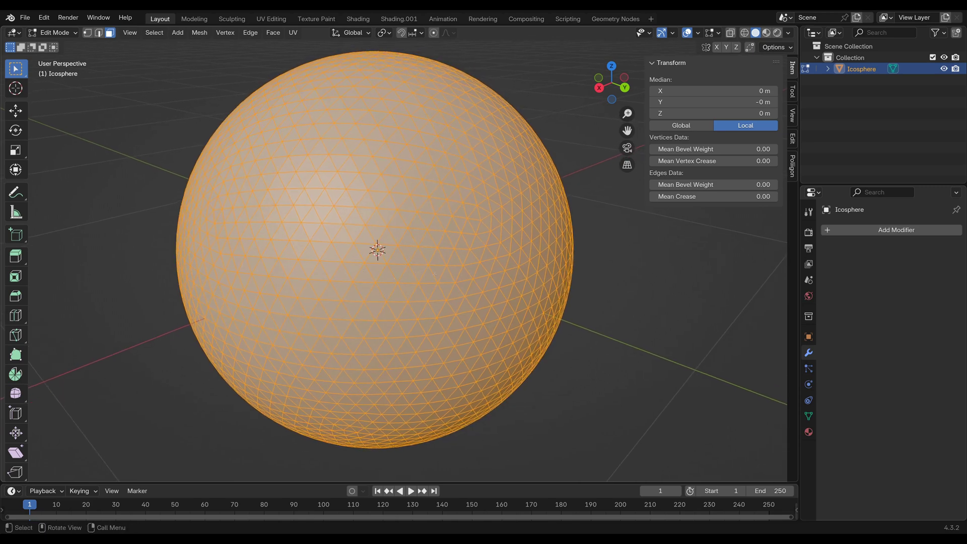
scroll(435, 275, up, 3)
scroll(440, 274, down, 2)
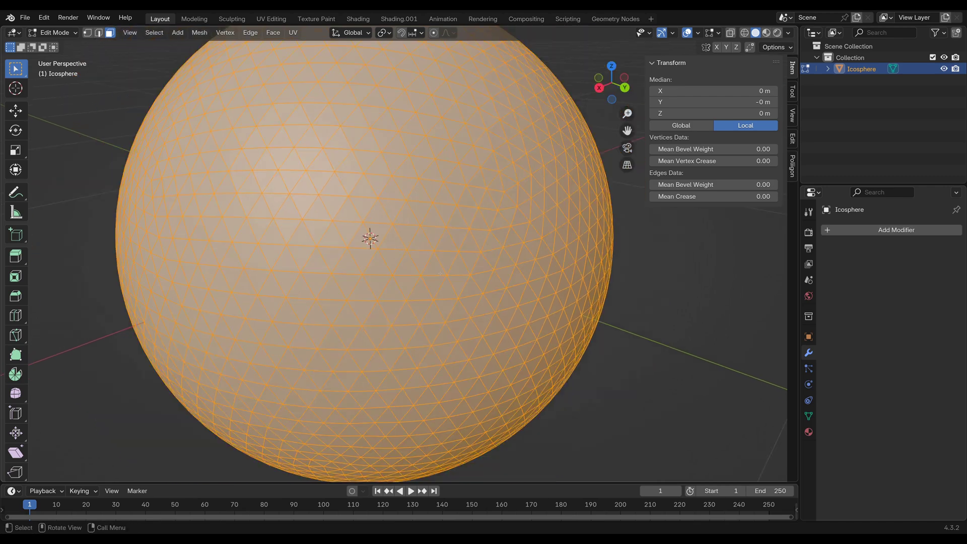
Compare the ico sphere's mesh in vertex, edge and face select modes, ending in face select mode.
scroll(441, 276, down, 1)
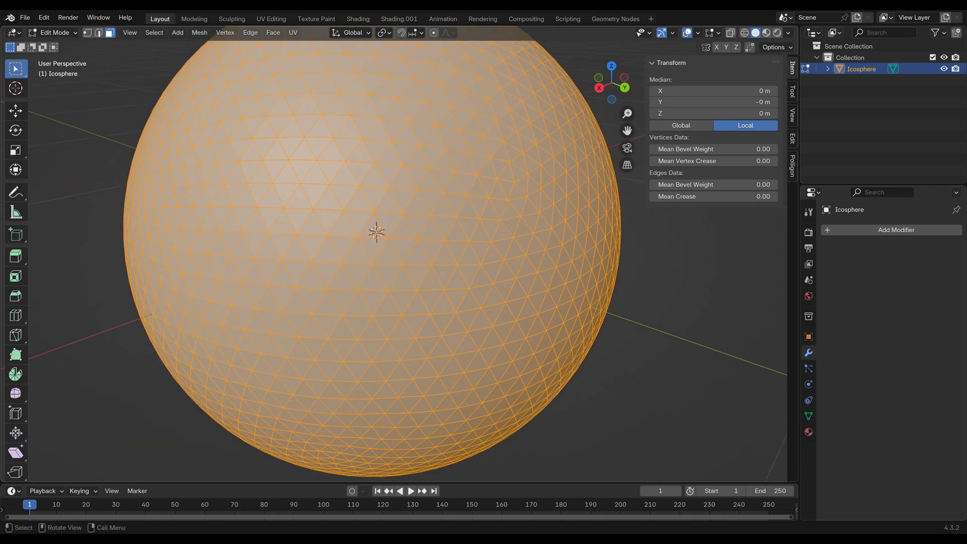
scroll(443, 276, up, 2)
scroll(450, 277, down, 1)
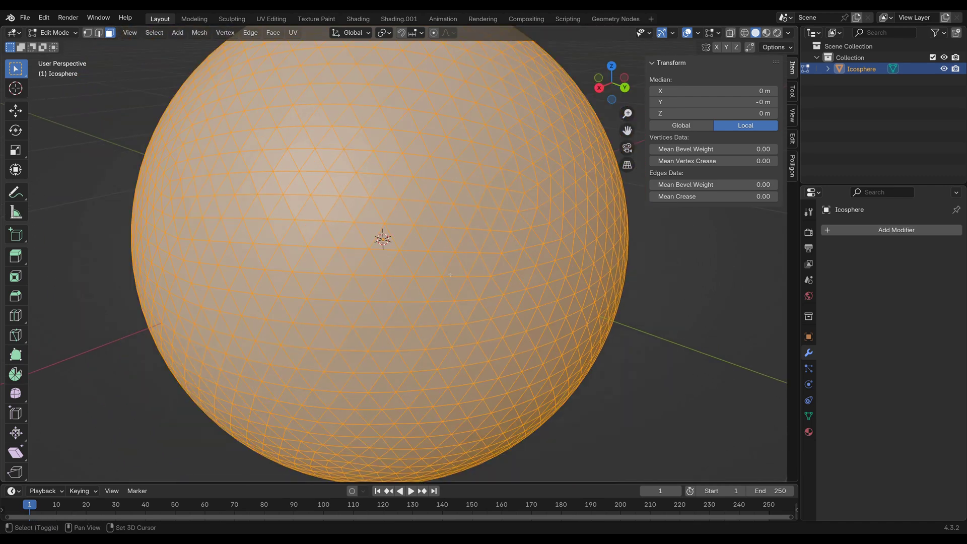
shift+middle_drag(451, 277, 464, 276)
scroll(492, 271, down, 1)
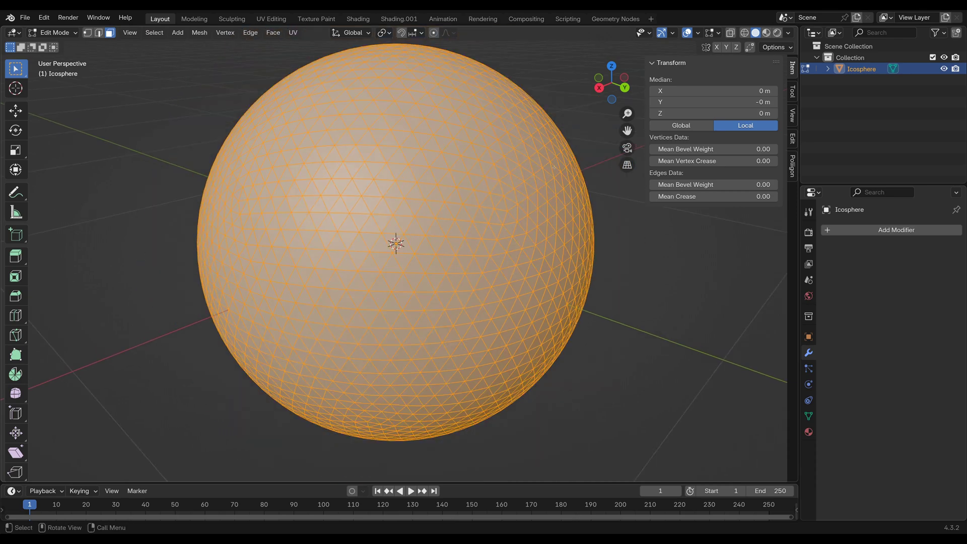
click(88, 32)
click(99, 33)
click(88, 34)
click(99, 33)
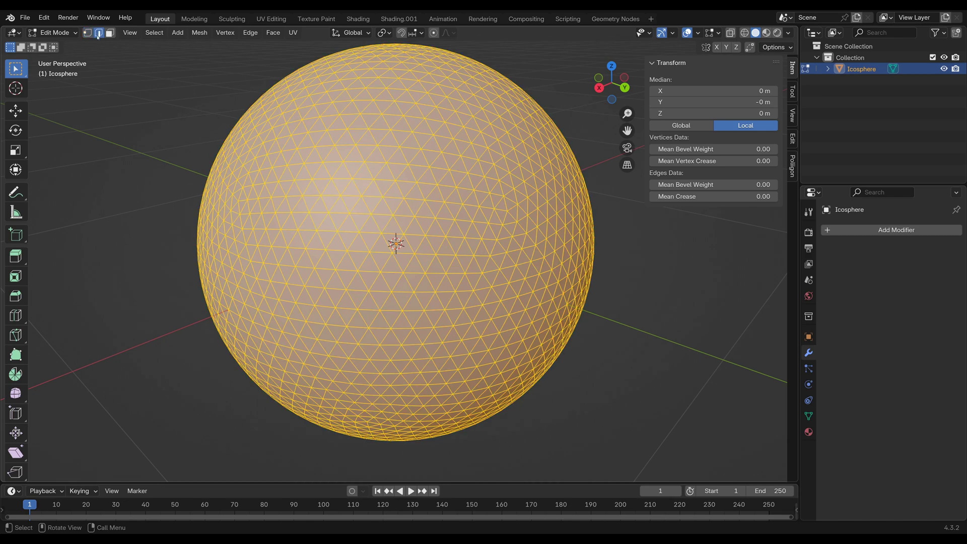
click(110, 32)
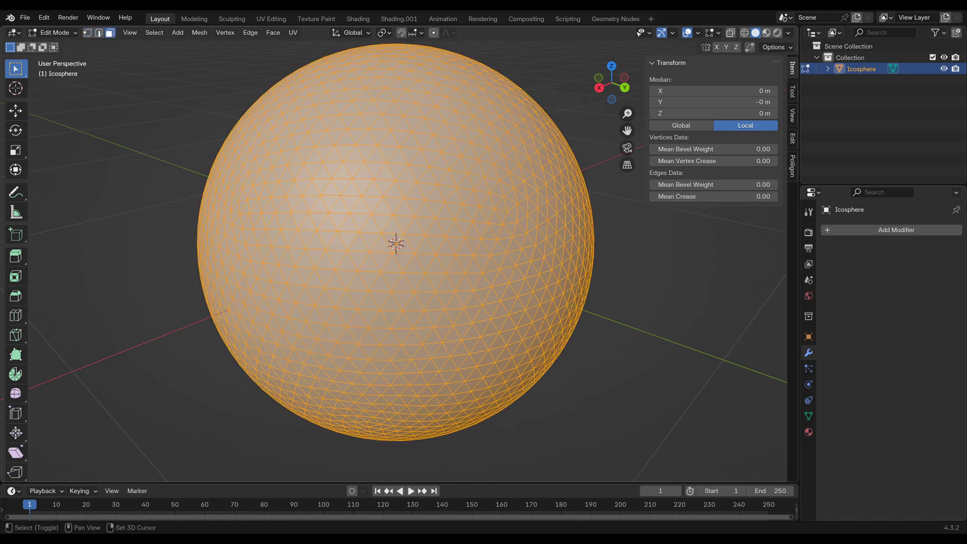
shift+middle_drag(228, 108, 233, 129)
shift+middle_drag(342, 165, 357, 164)
shift+middle_drag(322, 246, 284, 248)
Select all the sphere's faces and inset each one individually with a thickness of about 0.0056 m.
key(alt+a)
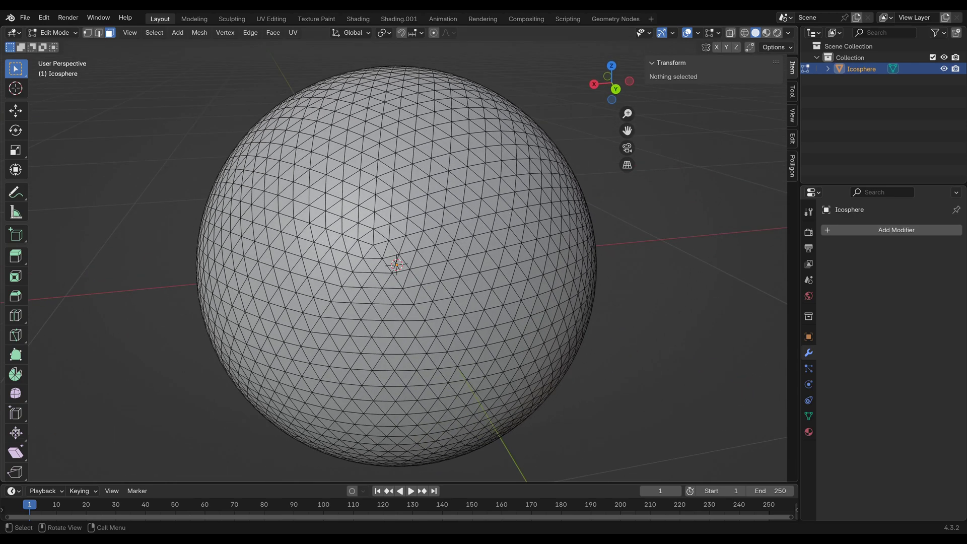
key(a)
middle_drag(476, 225, 482, 223)
scroll(483, 222, up, 2)
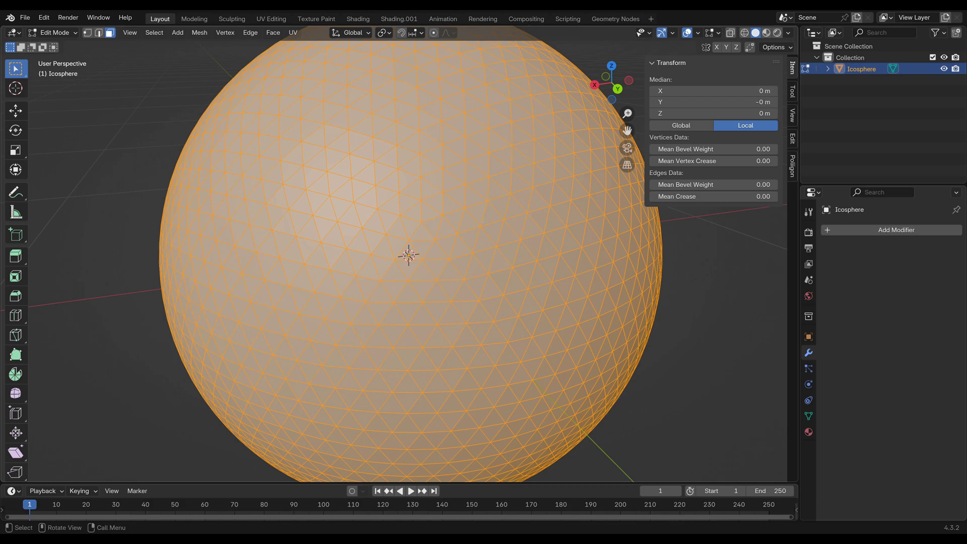
scroll(483, 222, down, 1)
key(i)
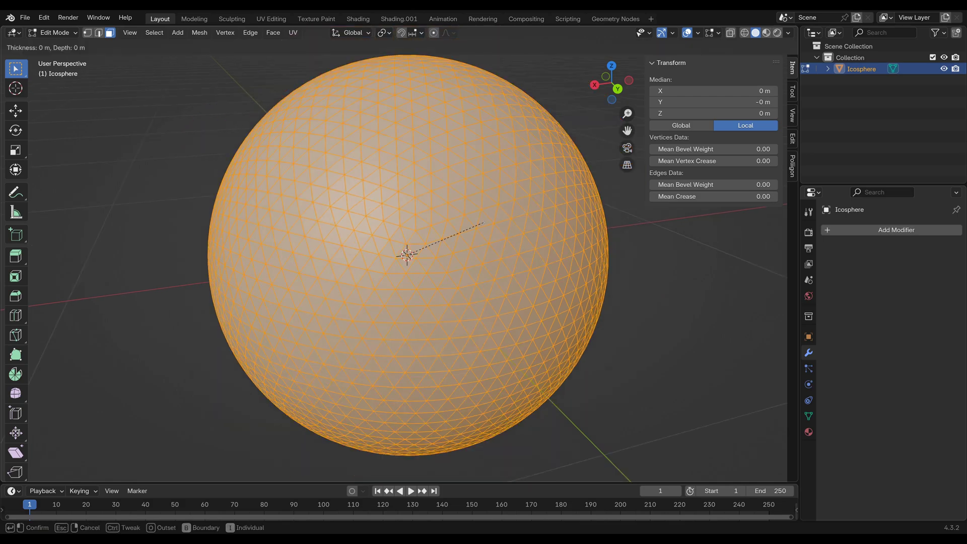
key(i)
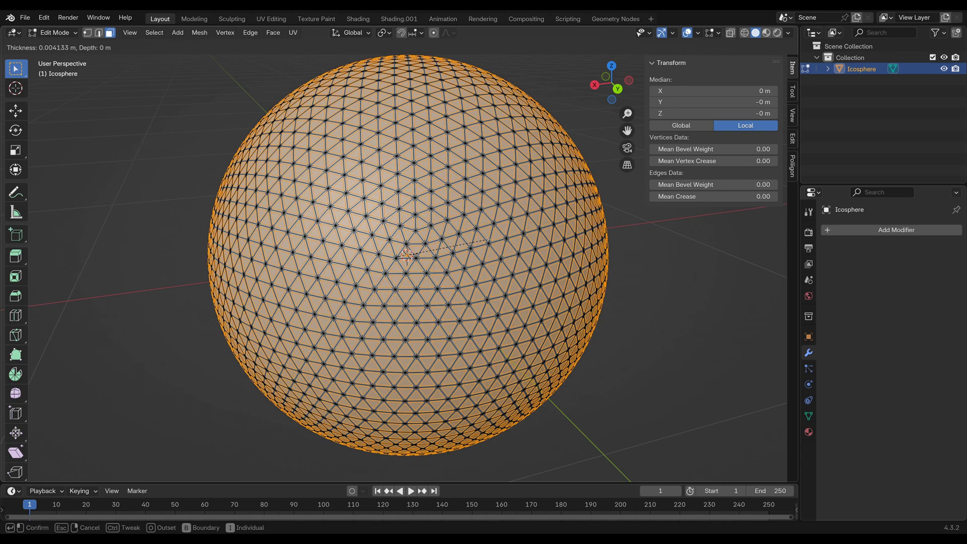
key(i)
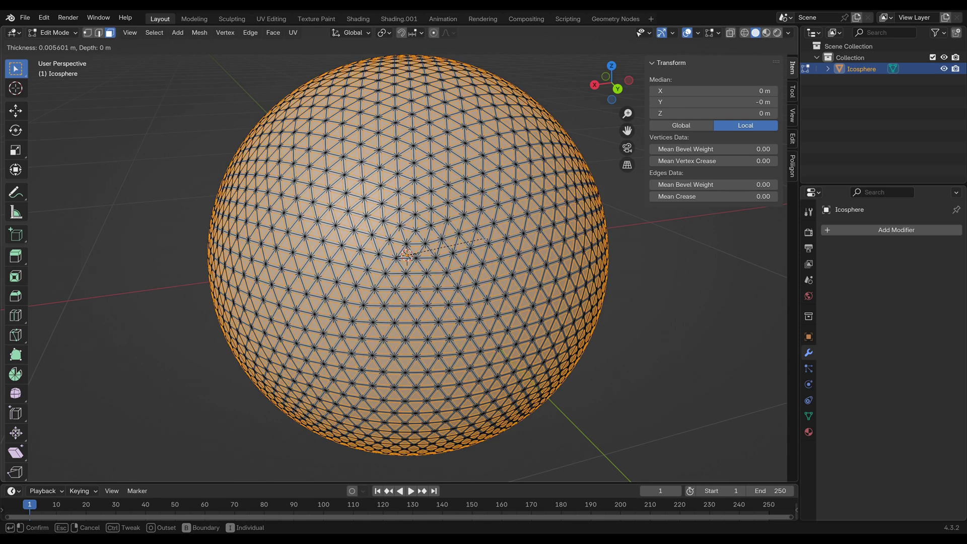
click(486, 238)
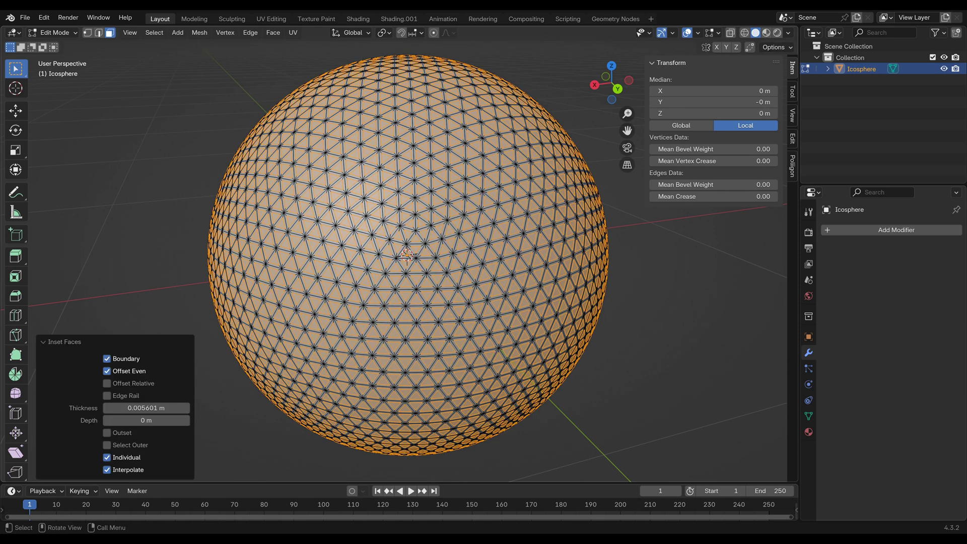
Delete only the inset triangular faces to open holes across the sphere, returning to Object Mode with nothing selected.
middle_drag(450, 249, 524, 241)
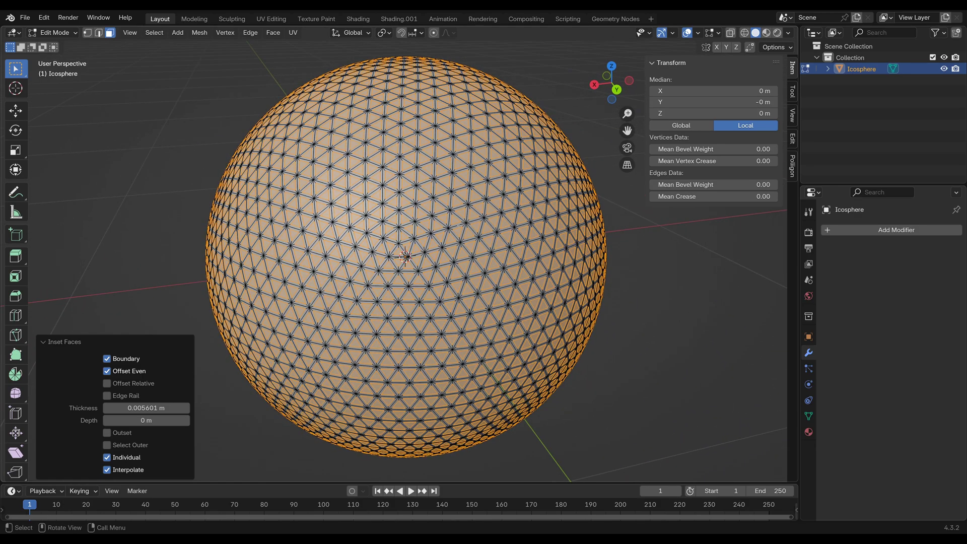
key(x)
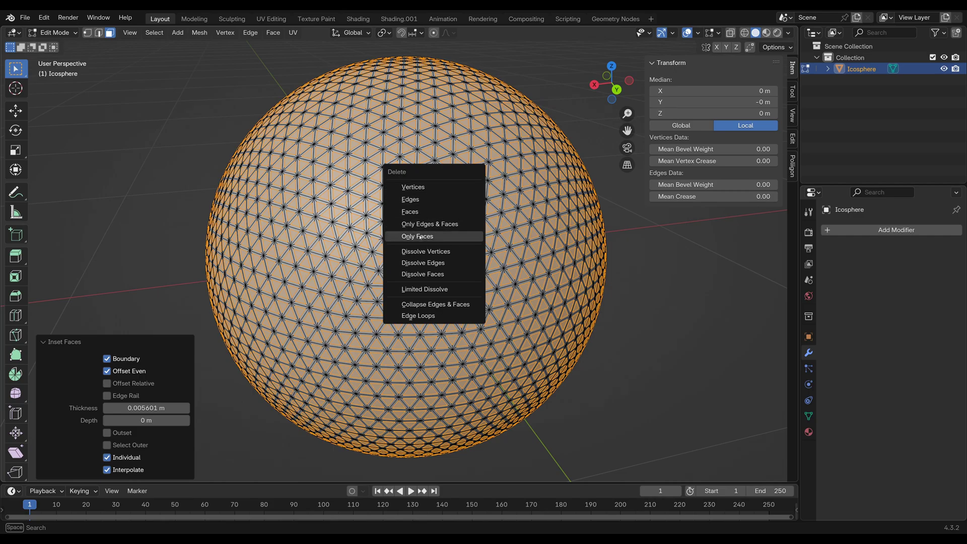
click(420, 237)
middle_drag(420, 238, 446, 241)
scroll(436, 243, up, 5)
scroll(465, 237, up, 3)
scroll(465, 236, down, 5)
scroll(440, 245, up, 2)
key(Tab)
click(633, 308)
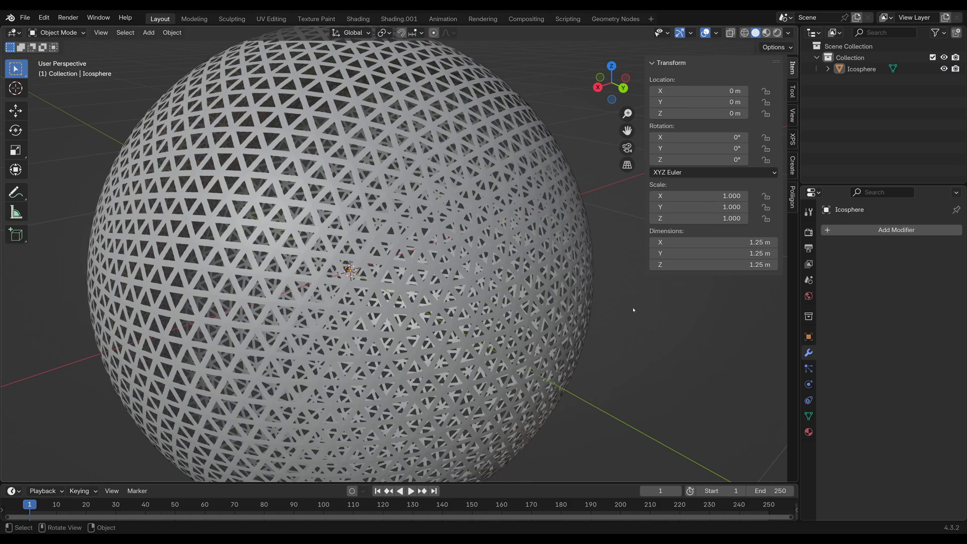
Add a Solidify modifier to the sphere with triangular holes.
click(824, 231)
key(space)
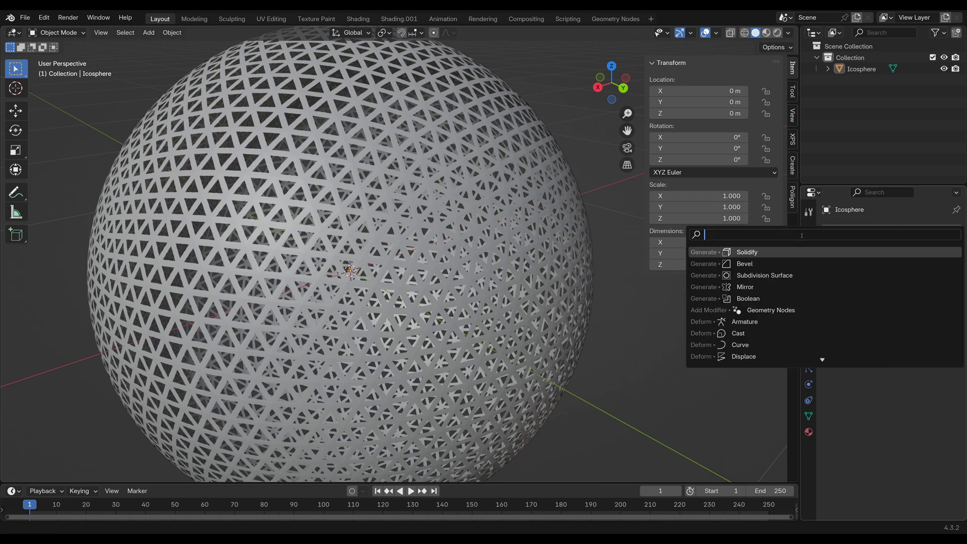
key(Escape)
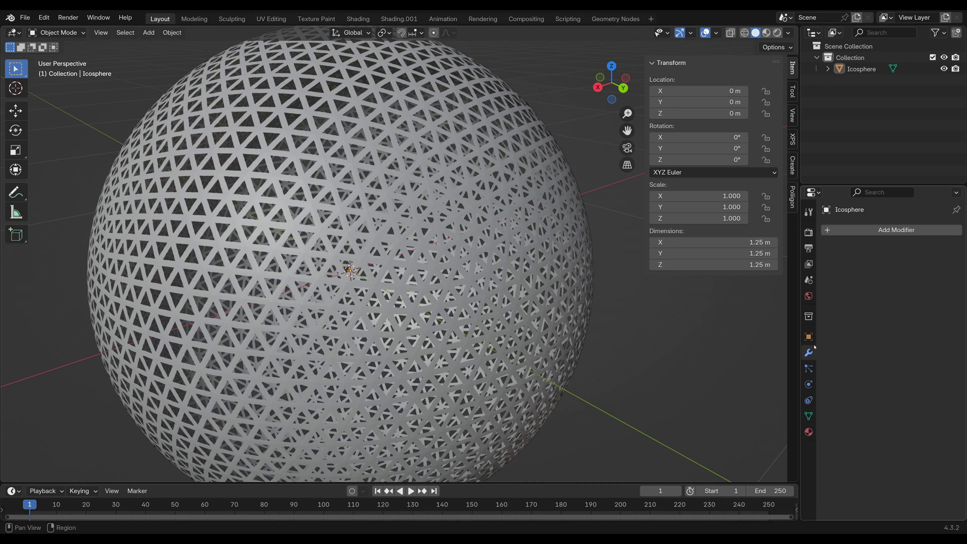
click(829, 231)
text(so)
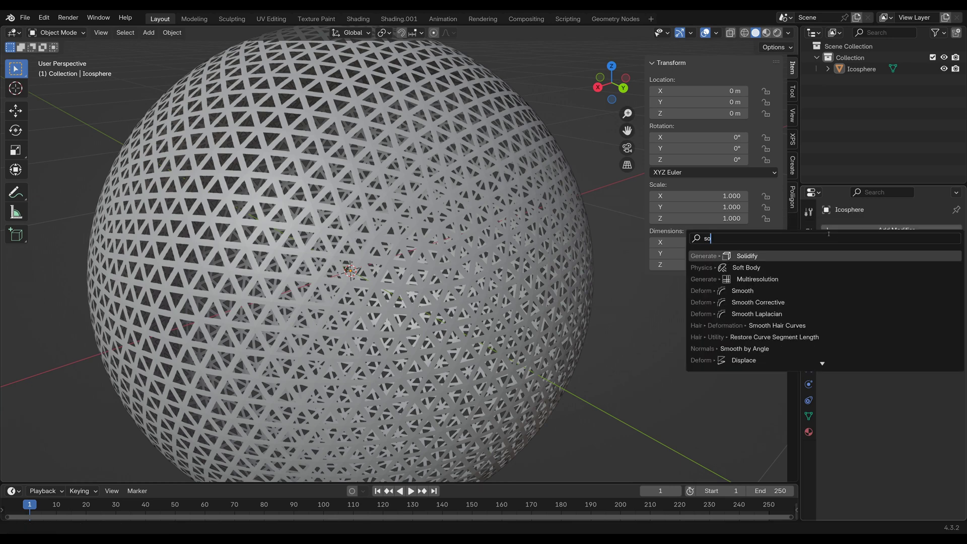
text(l)
click(747, 256)
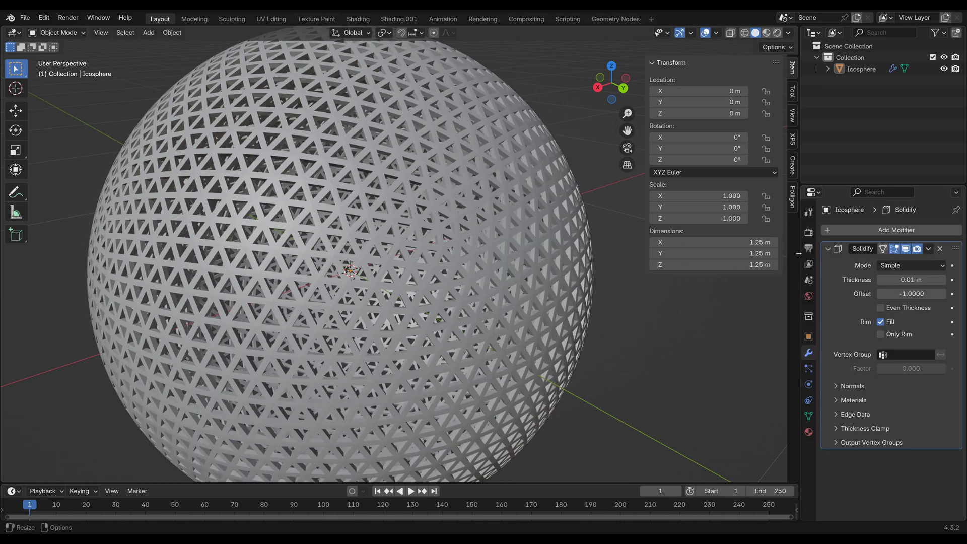
Set the Solidify modifier's thickness to 0.08 m.
scroll(647, 308, up, 5)
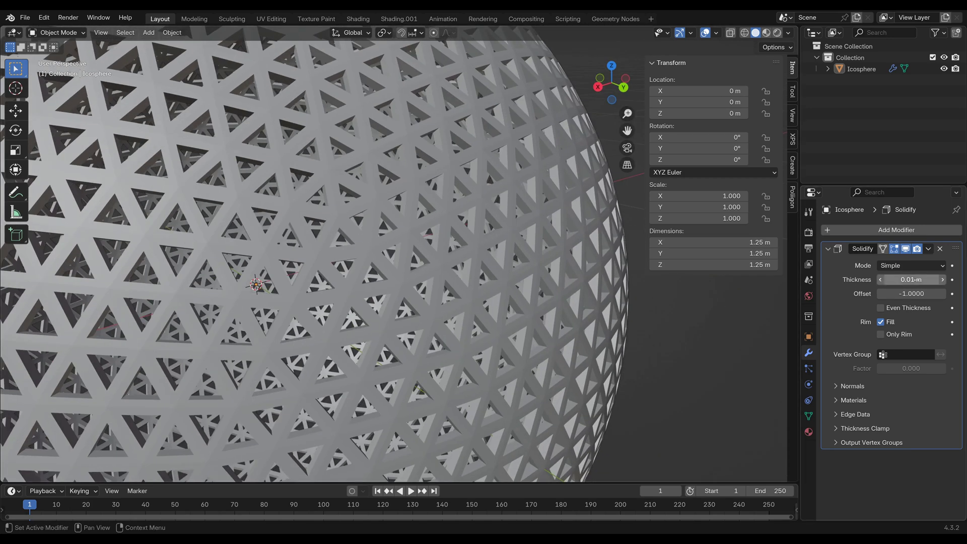
click(915, 281)
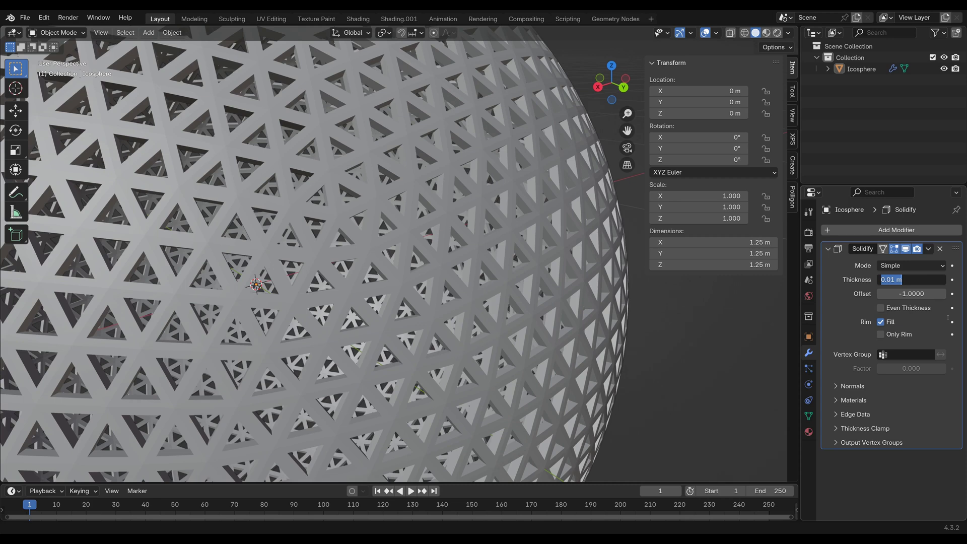
text(0.08)
key(Return)
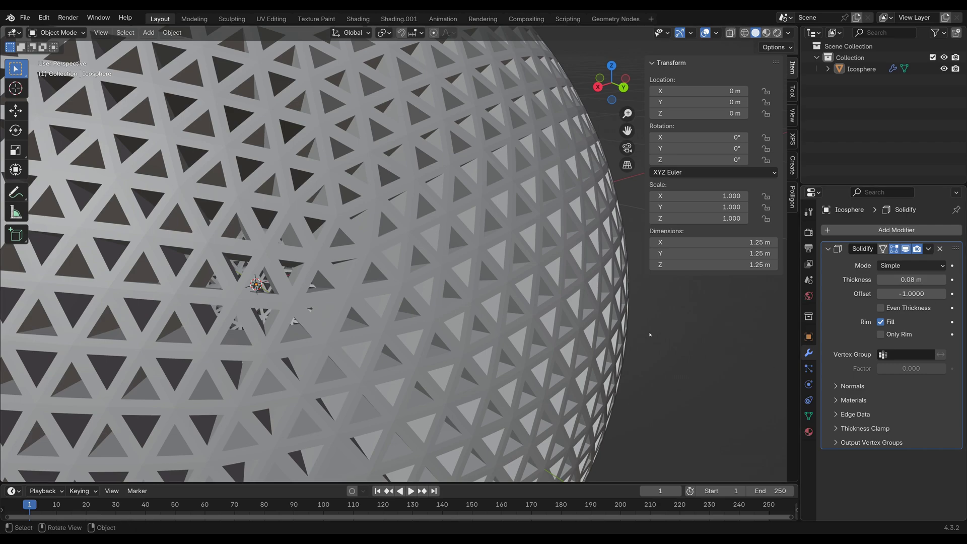
Examine the thickened sphere's triangular holes from several angles and distances.
middle_drag(606, 355, 410, 326)
scroll(411, 326, down, 6)
scroll(670, 335, up, 3)
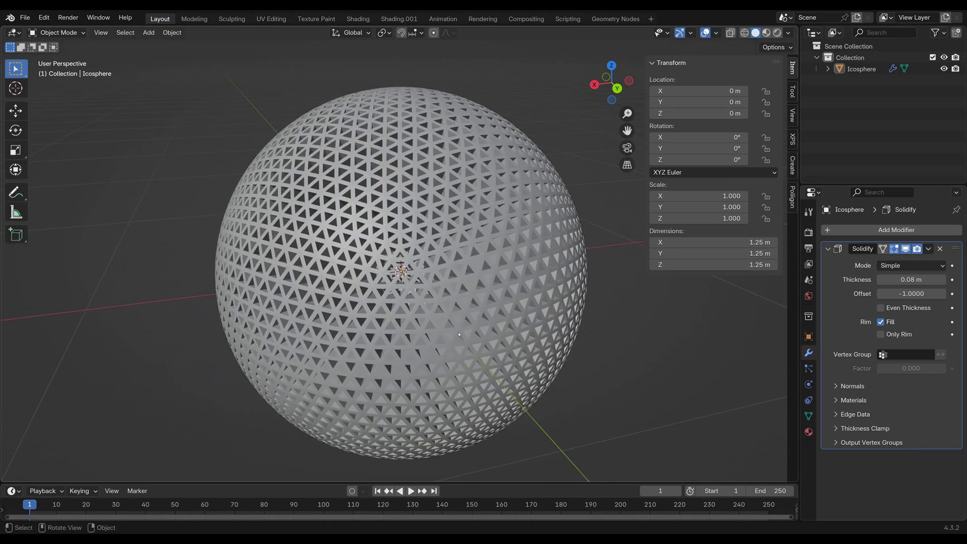
middle_drag(669, 336, 535, 369)
middle_drag(452, 319, 524, 340)
scroll(486, 307, up, 1)
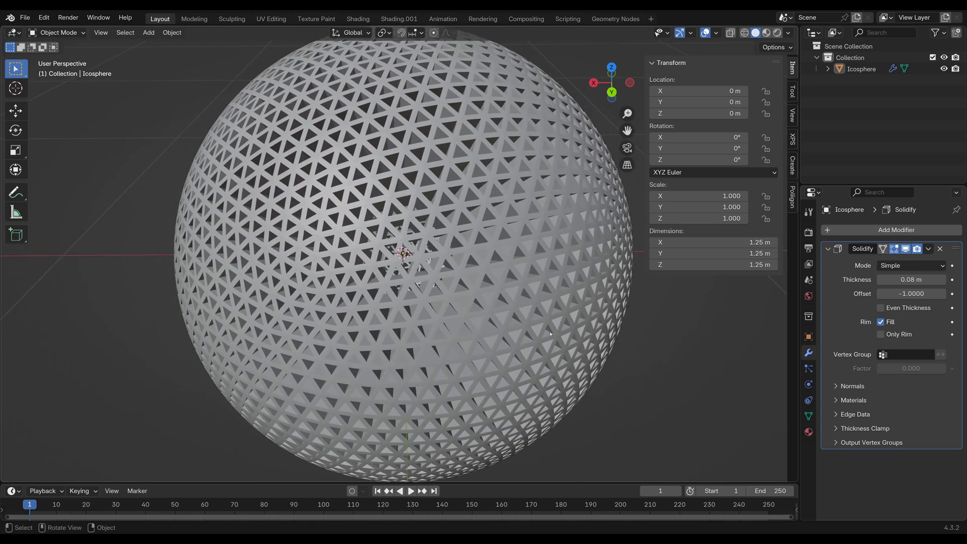
shift+middle_drag(551, 333, 555, 339)
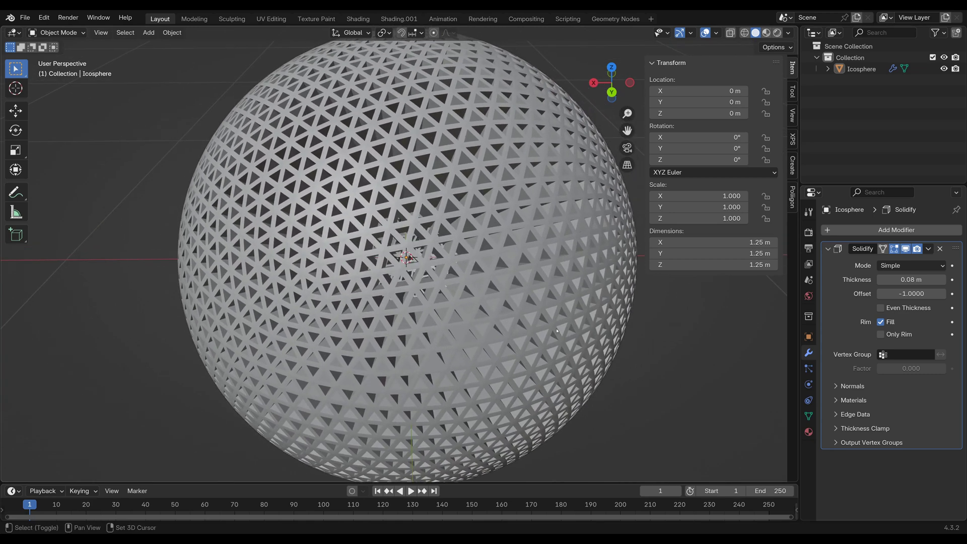
Remove the Solidify modifier and undo the face deletion and inset, back to the uncut sphere in Edit Mode.
click(940, 248)
shift+middle_drag(727, 312, 679, 308)
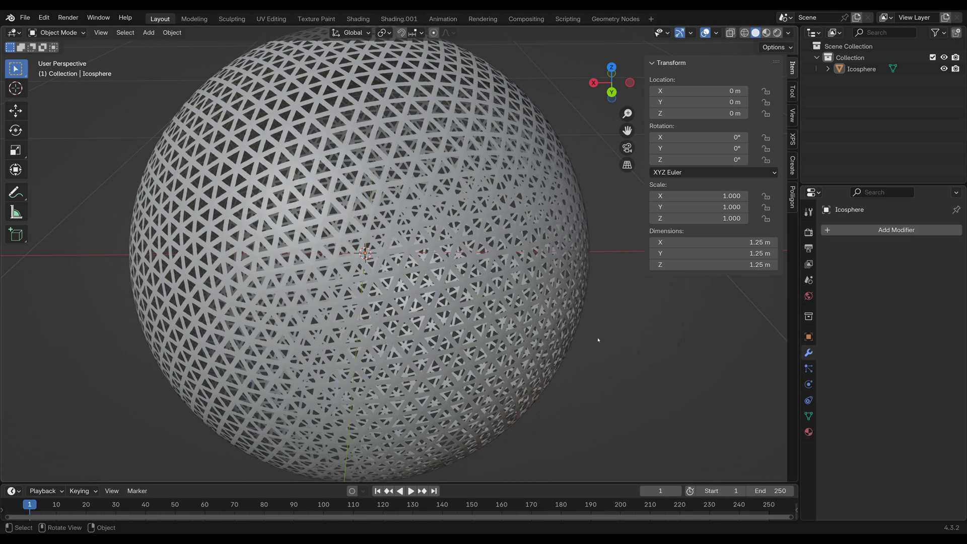
key(ctrl+z)
key(ctrl+z)
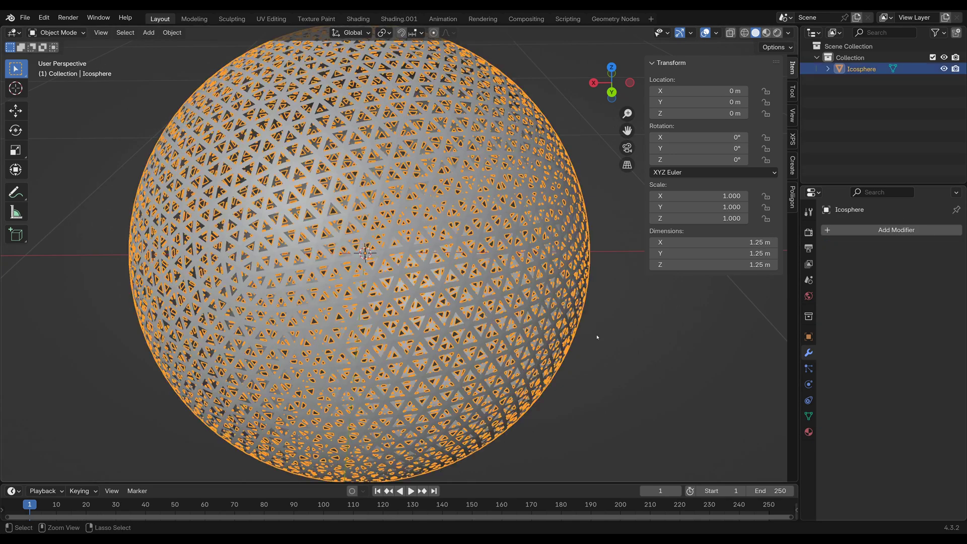
key(ctrl+z)
key(ctrl+z)
key(ctrl+z)
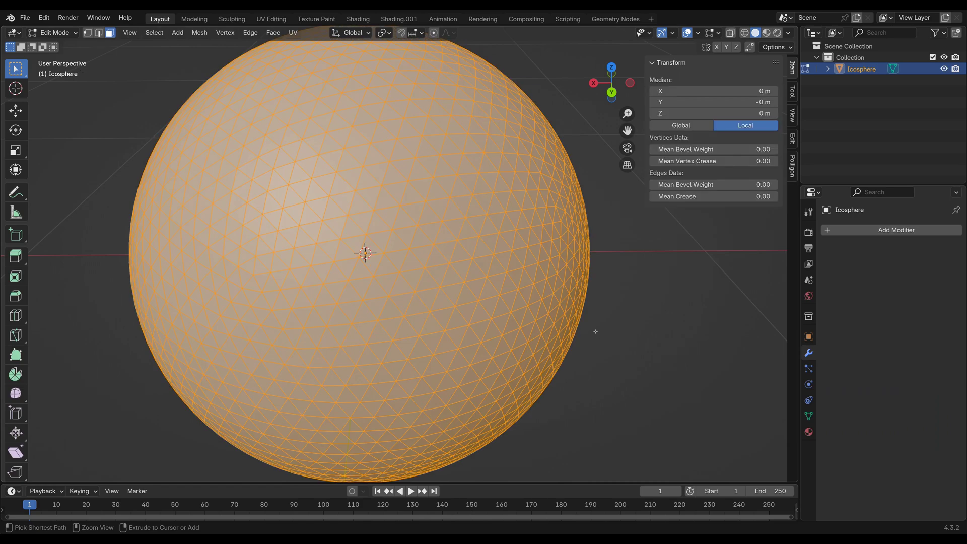
Select the entire sphere mesh and bevel its edges with a width of about 22.2 percent and 1 segment.
middle_drag(607, 312, 577, 314)
key(alt+a)
scroll(544, 302, up, 1)
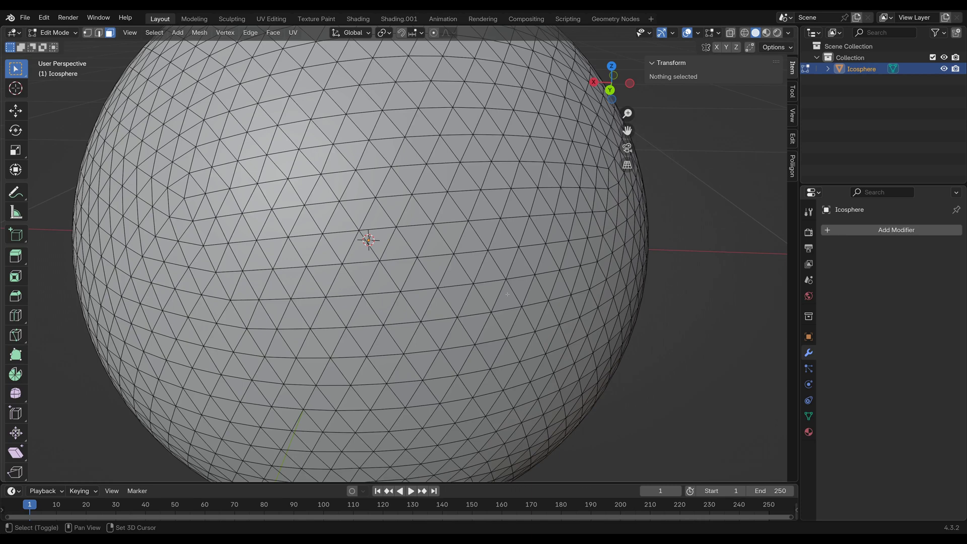
shift+middle_drag(513, 289, 499, 301)
scroll(499, 301, down, 1)
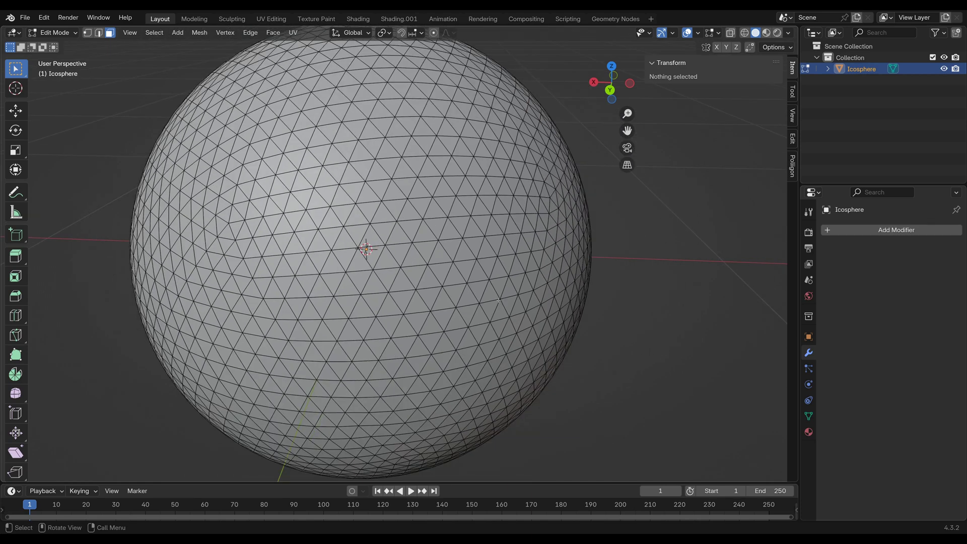
key(a)
scroll(497, 294, up, 2)
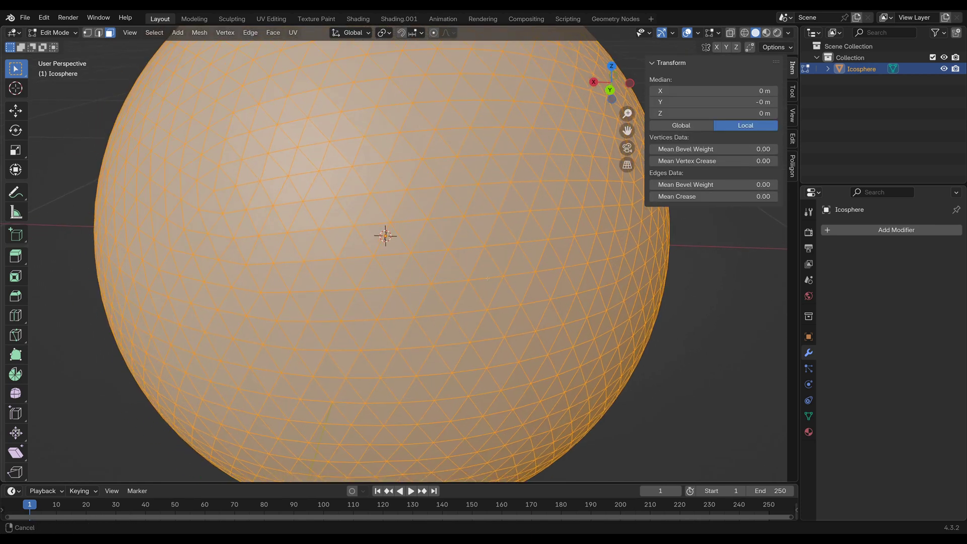
scroll(489, 276, down, 2)
key(ctrl+b)
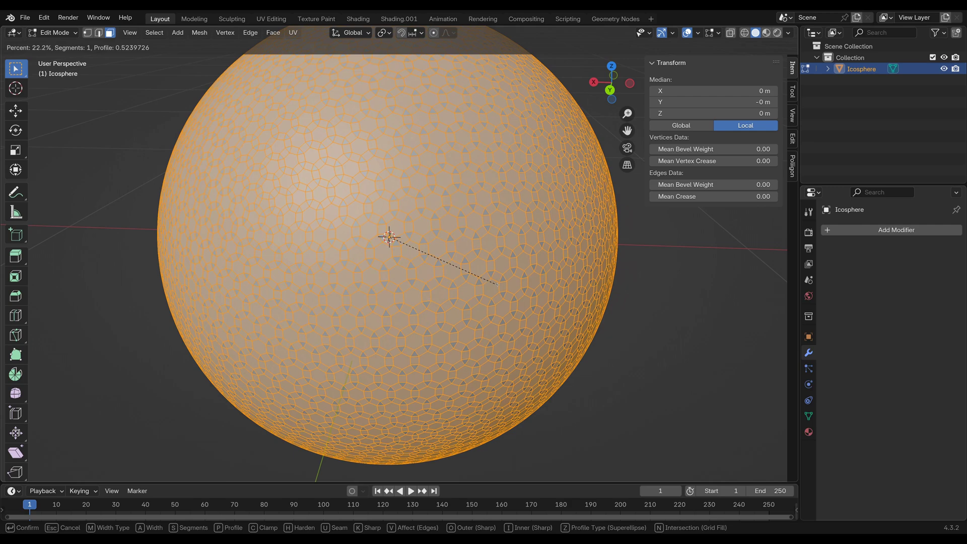
click(497, 285)
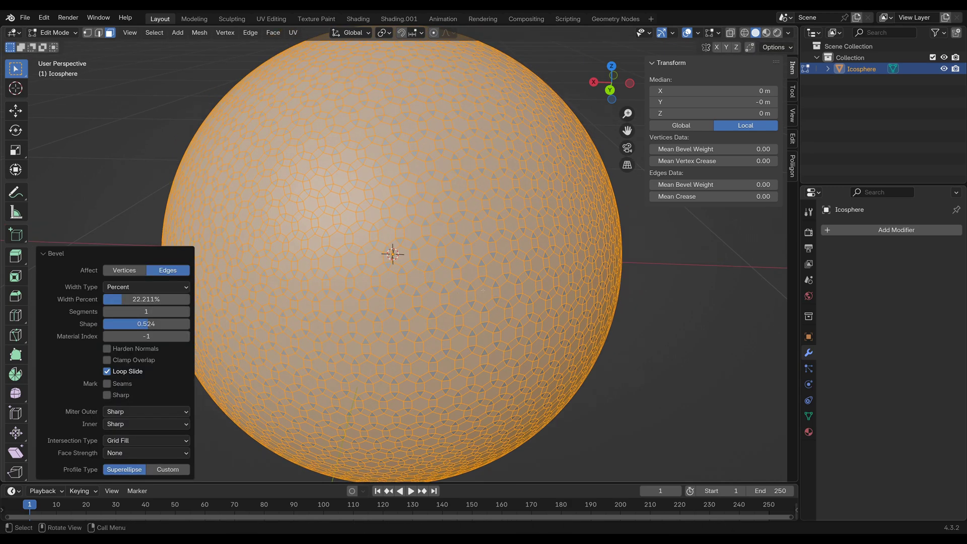
Invert the selection to the small triangles between the hexagons, delete only those faces and return to Object Mode.
key(ctrl+i)
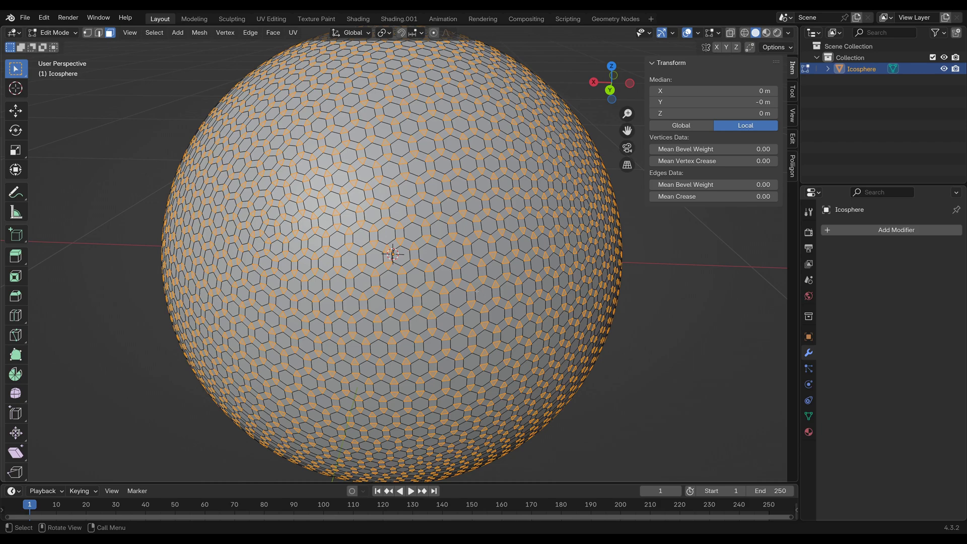
key(x)
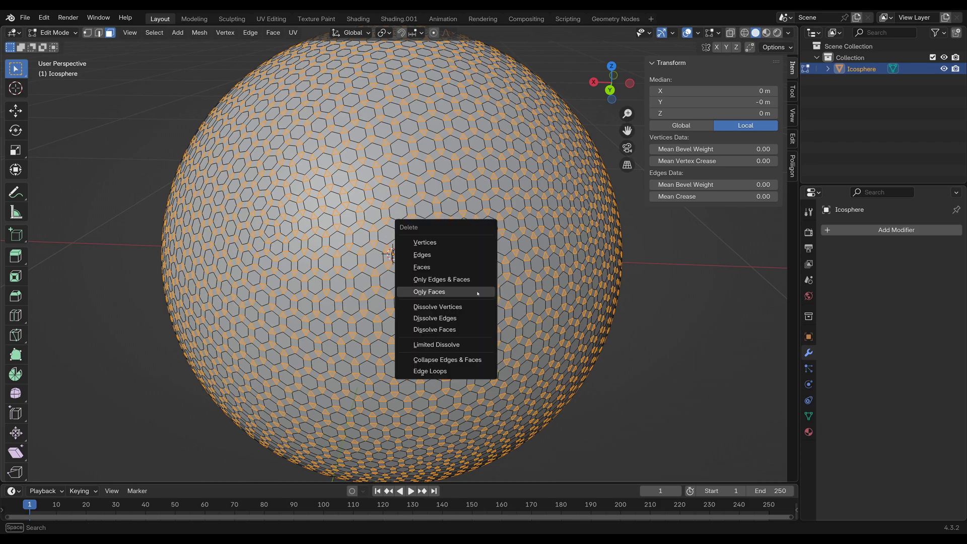
click(478, 293)
key(Tab)
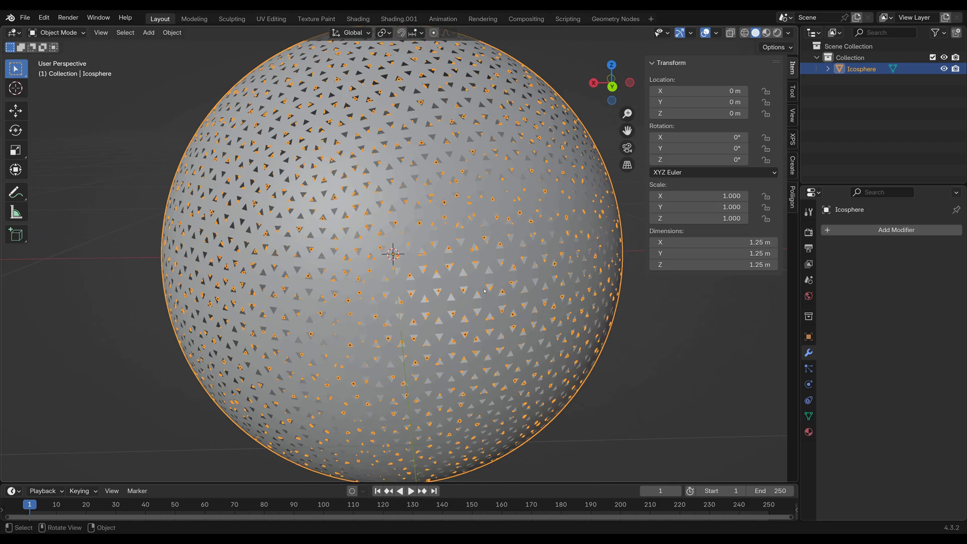
Inspect the small triangular holes left in the bevelled sphere, both up close and from farther away.
middle_drag(485, 291, 470, 292)
key(Tab)
key(Tab)
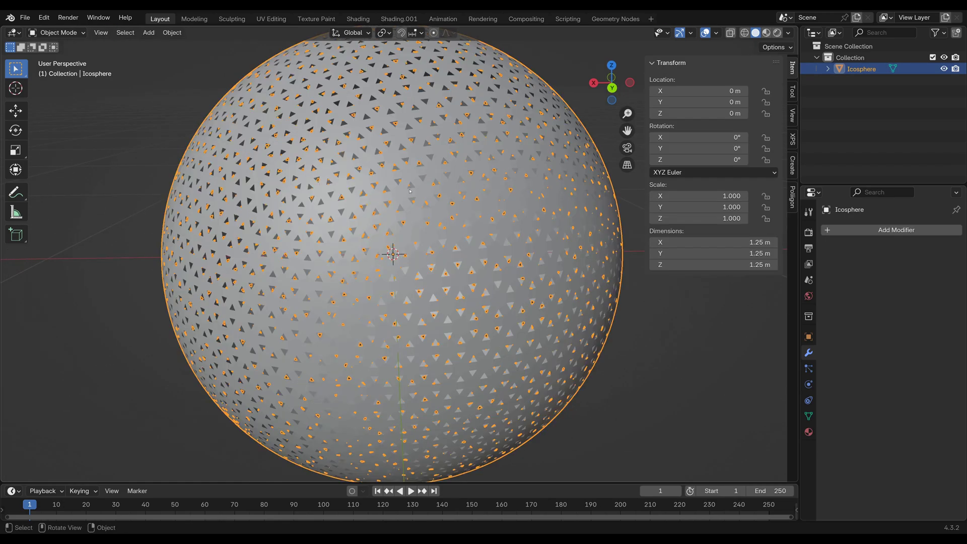
scroll(355, 230, up, 4)
scroll(355, 230, down, 5)
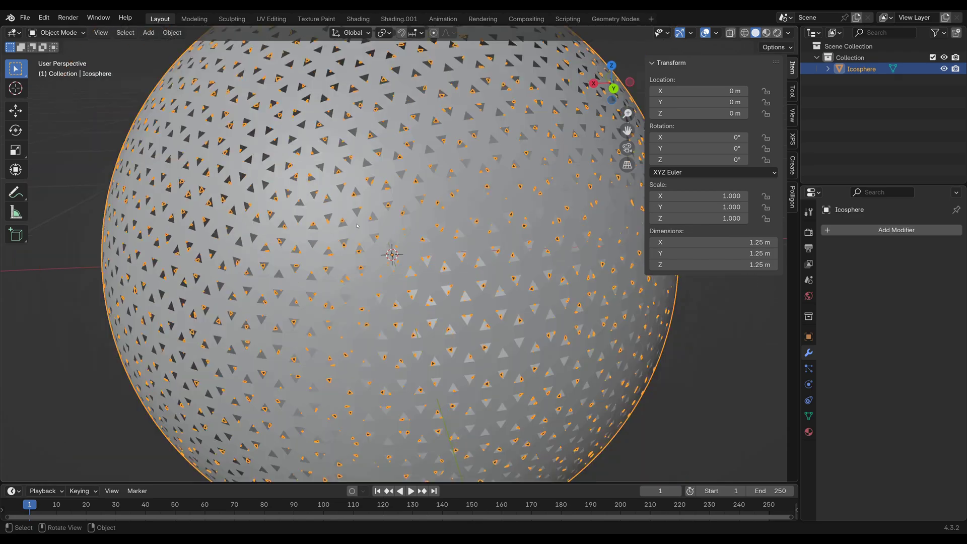
scroll(352, 231, up, 3)
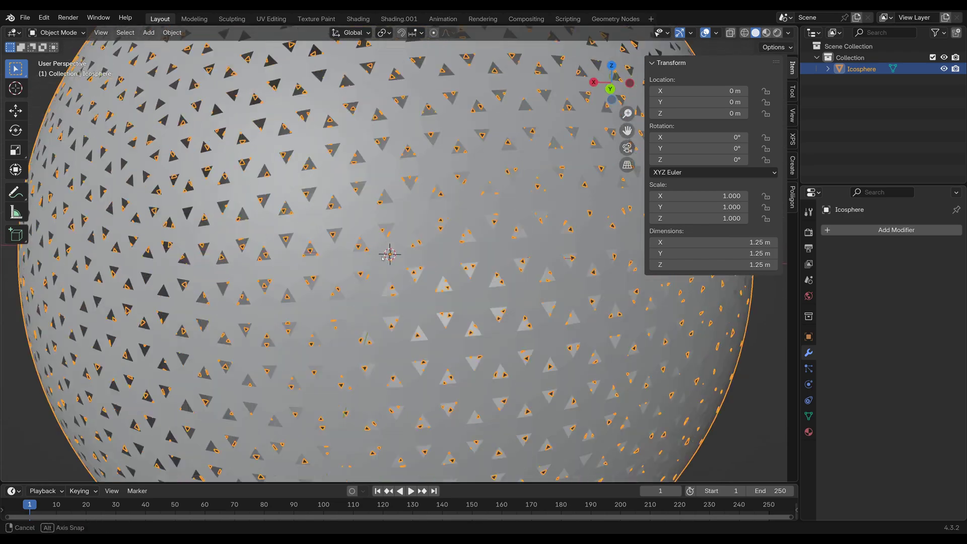
scroll(353, 230, down, 3)
Undo the deletion of the triangles and the edge bevel, back to the fully selected, uncut sphere in Edit Mode.
key(Tab)
key(ctrl+z)
key(ctrl+z)
key(ctrl+z)
key(ctrl+z)
key(ctrl+z)
key(ctrl+z)
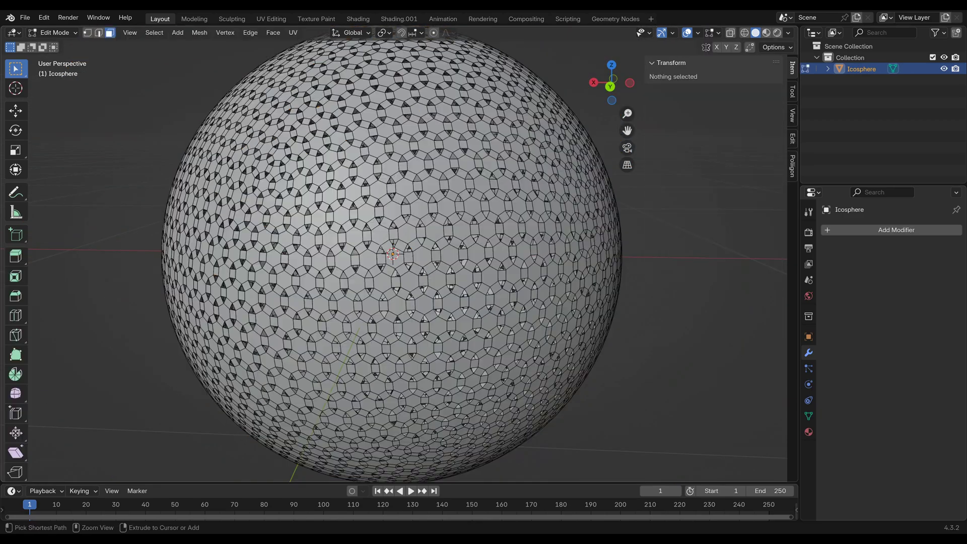
key(ctrl+z)
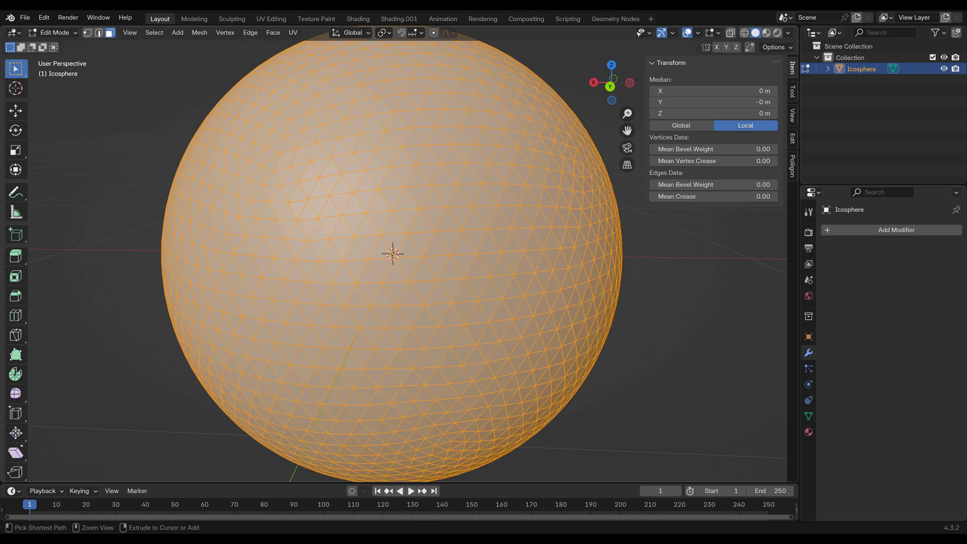
Bevel all edges of the sphere with a width of about 33.5 percent and 1 segment to form adjoining hexagons, then deselect the mesh.
middle_drag(424, 283, 431, 279)
key(ctrl+b)
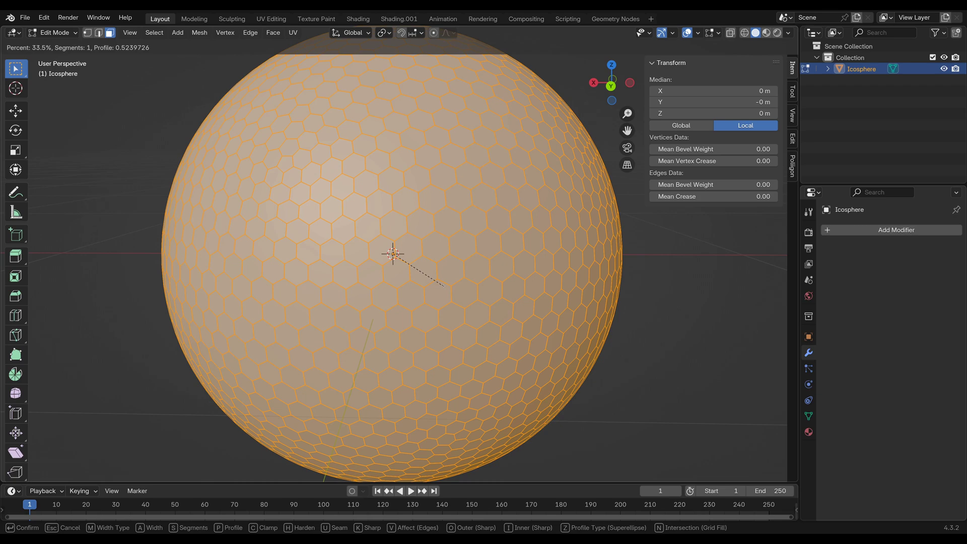
click(444, 286)
scroll(426, 290, up, 3)
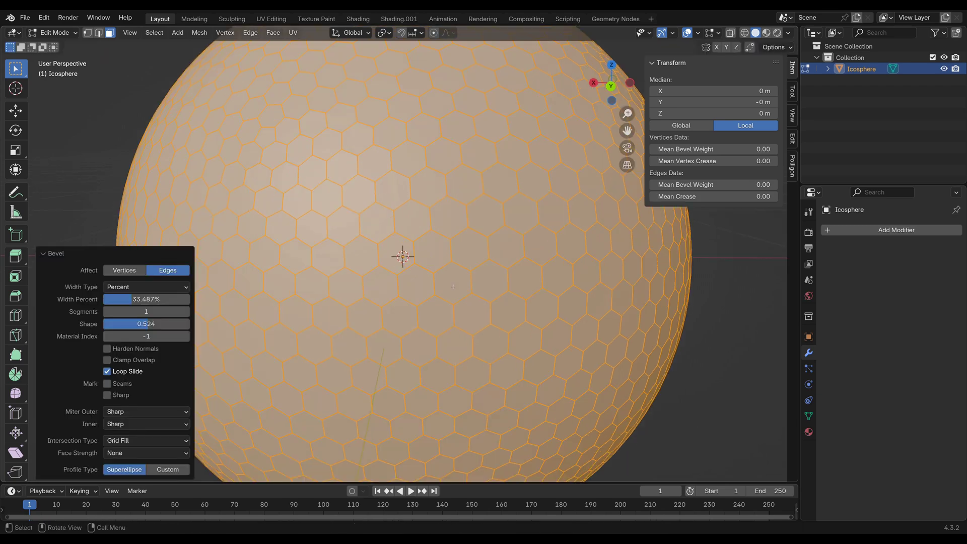
scroll(532, 293, down, 2)
scroll(532, 293, up, 1)
click(697, 298)
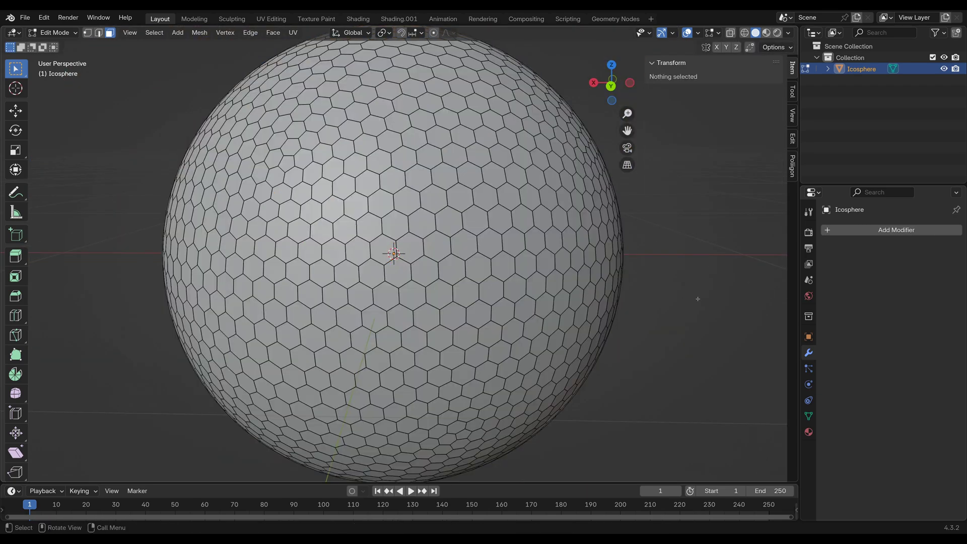
Examine the borders between neighbouring hexagons at close range for narrow leftover gaps and doubled edges.
shift+middle_drag(388, 280, 411, 292)
scroll(410, 291, up, 7)
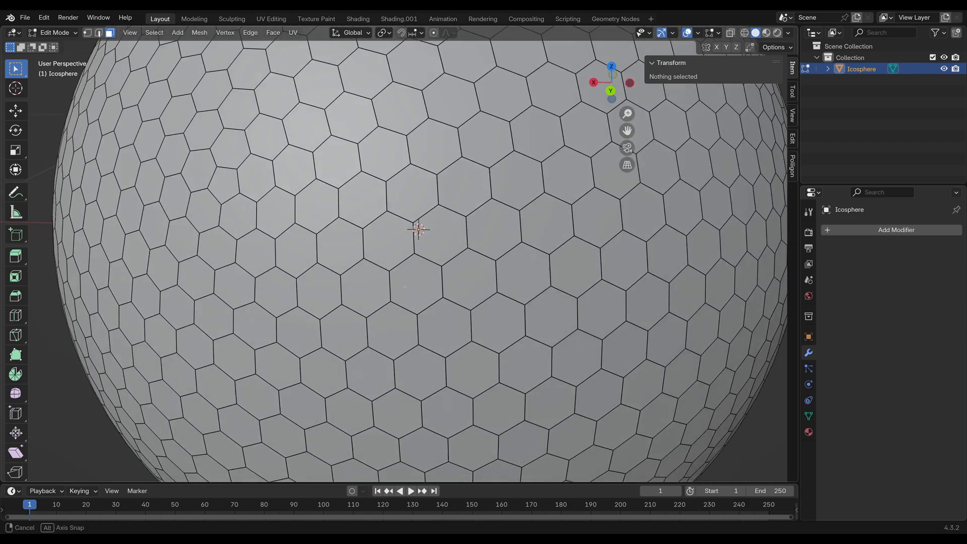
scroll(407, 285, up, 2)
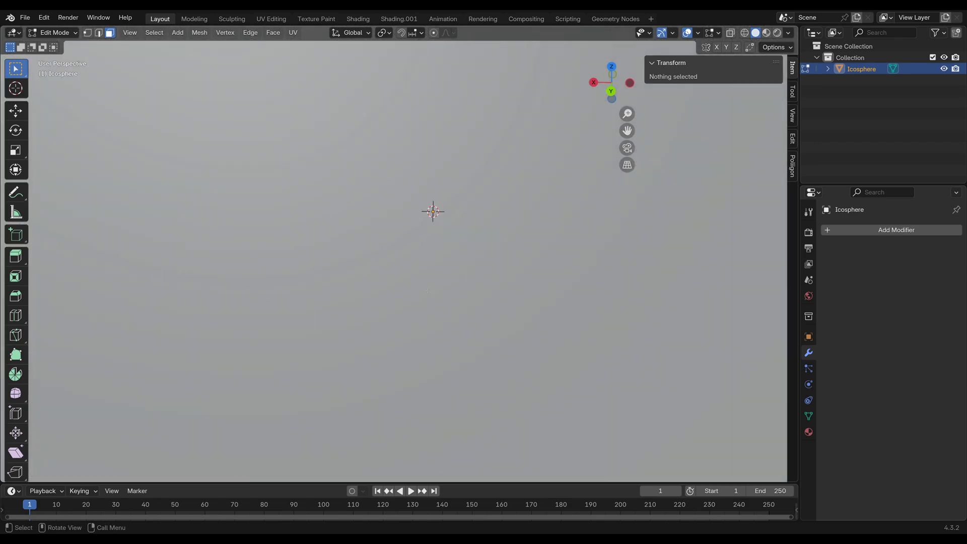
scroll(428, 291, down, 5)
scroll(381, 281, up, 5)
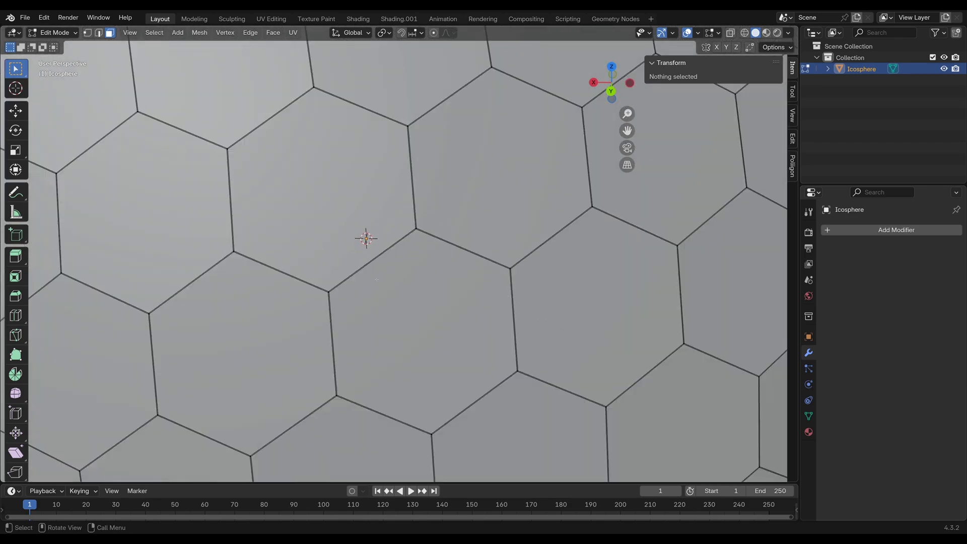
scroll(377, 280, up, 5)
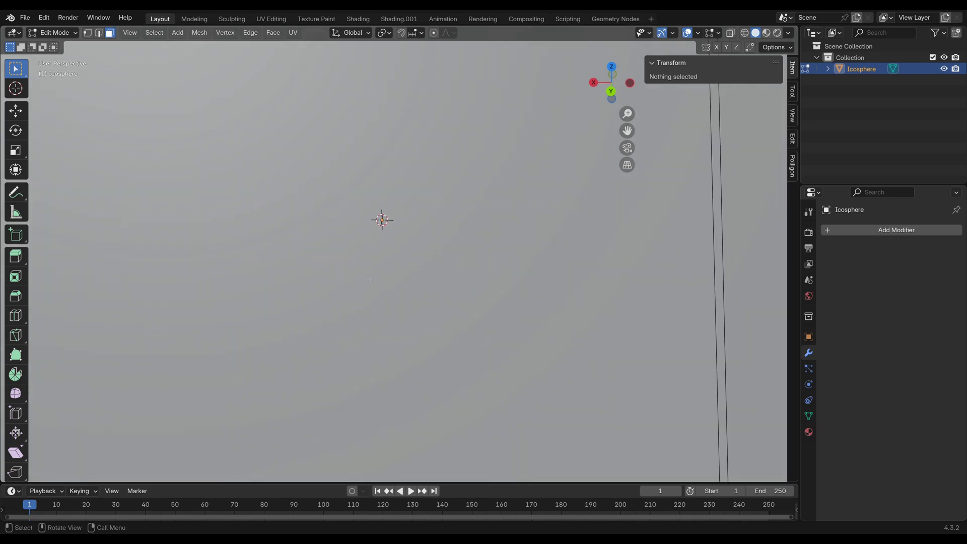
scroll(414, 233, down, 3)
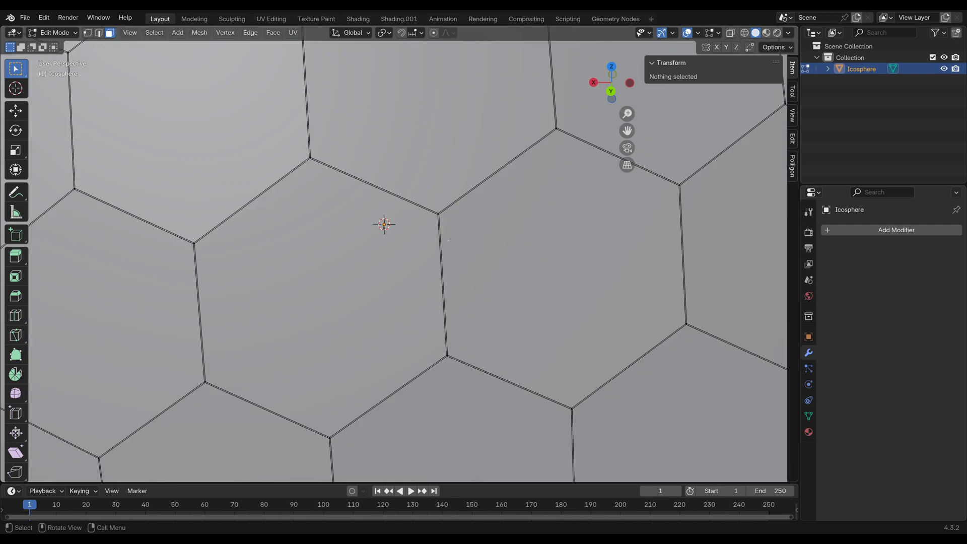
scroll(450, 240, down, 8)
Select the entire hexagonal sphere mesh and merge its vertices by distance.
key(a)
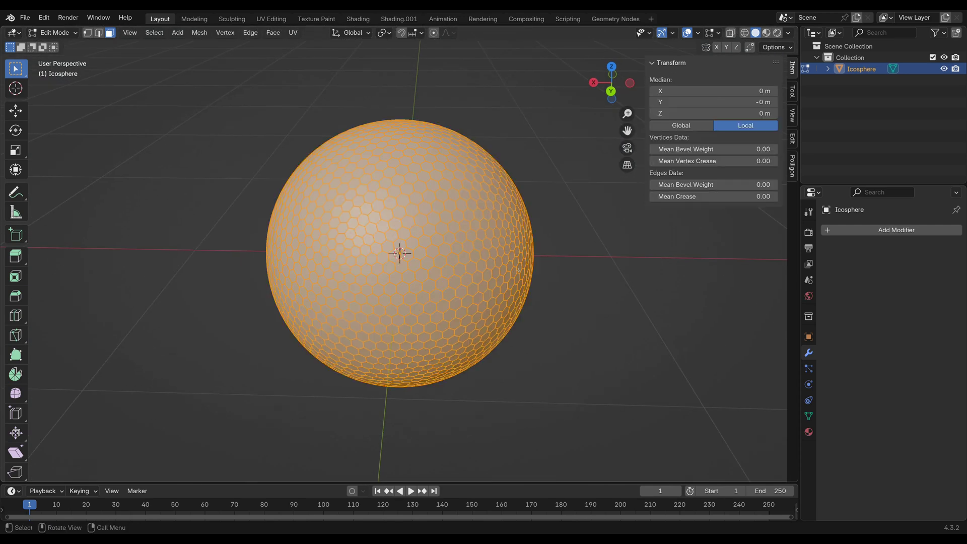
shift+middle_drag(550, 275, 538, 286)
key(m)
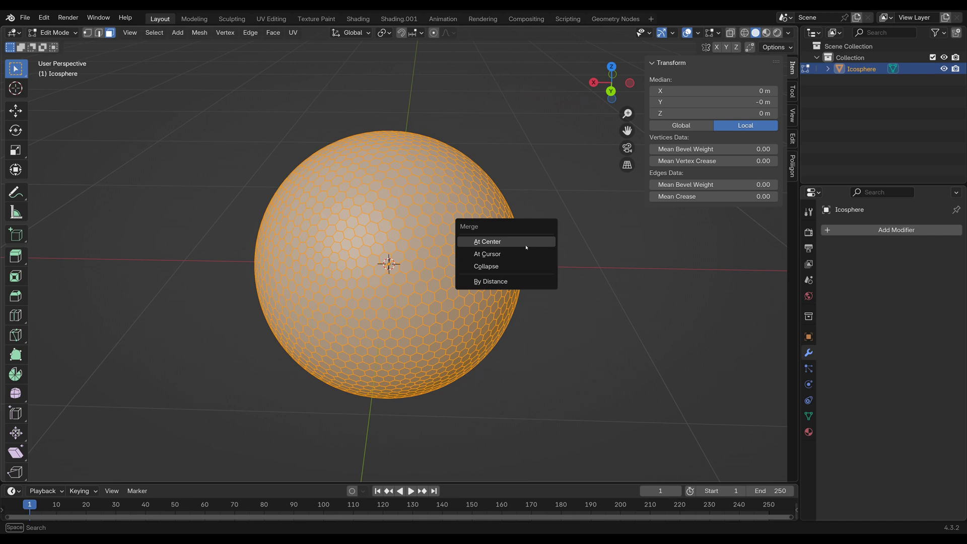
click(490, 281)
scroll(498, 331, up, 4)
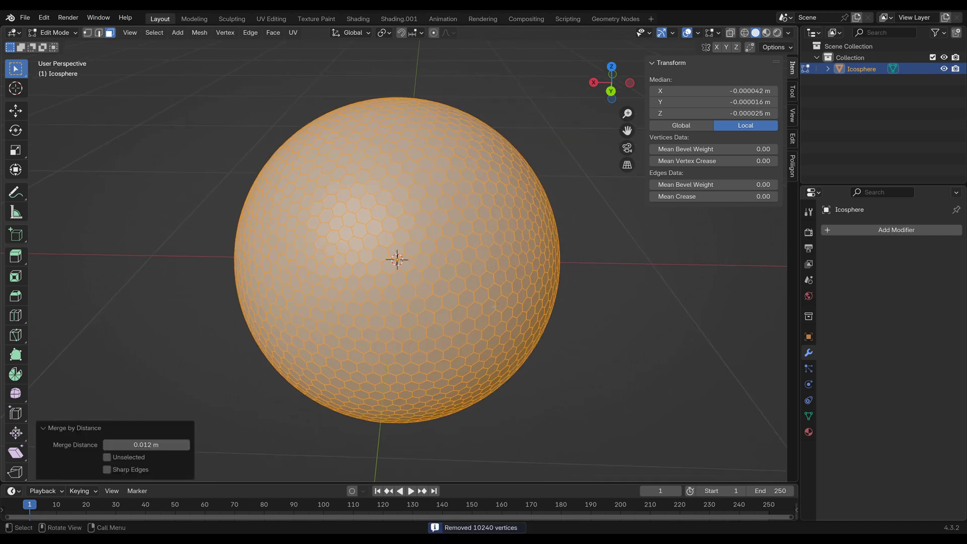
shift+middle_drag(454, 411, 454, 385)
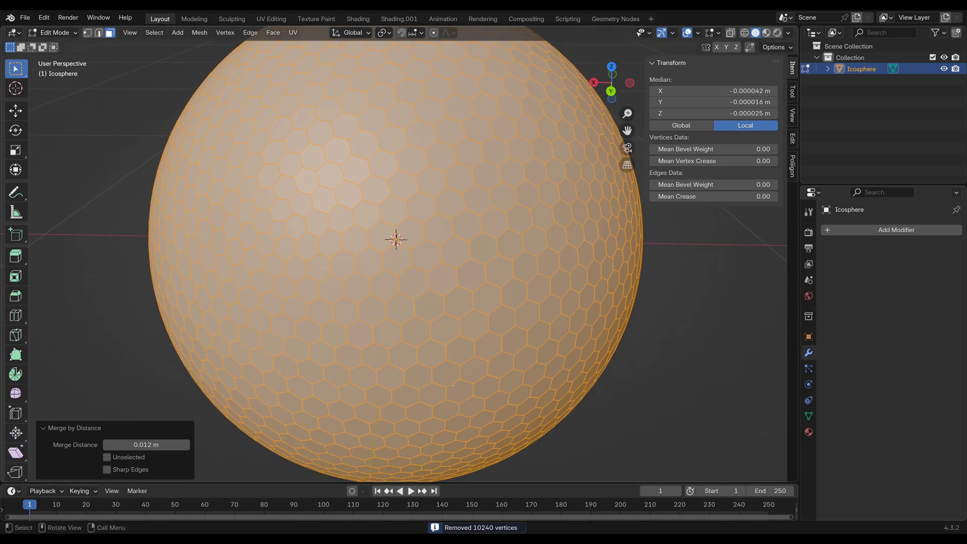
Try merge distances of 0.00001 m and 0.016 m for the sphere's vertices.
scroll(453, 385, down, 2)
drag(176, 444, 131, 444)
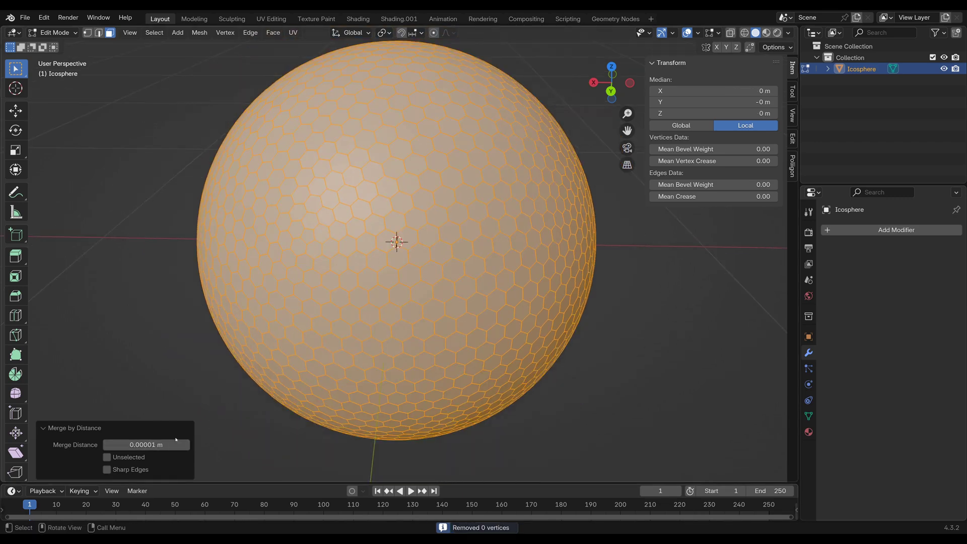
shift+middle_drag(220, 426, 214, 430)
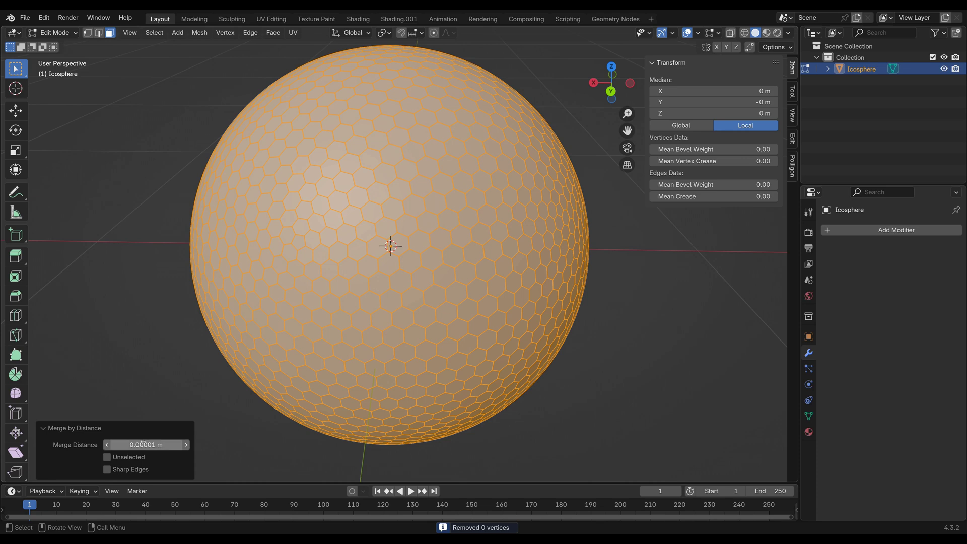
shift+middle_drag(446, 394, 456, 400)
scroll(452, 406, down, 1)
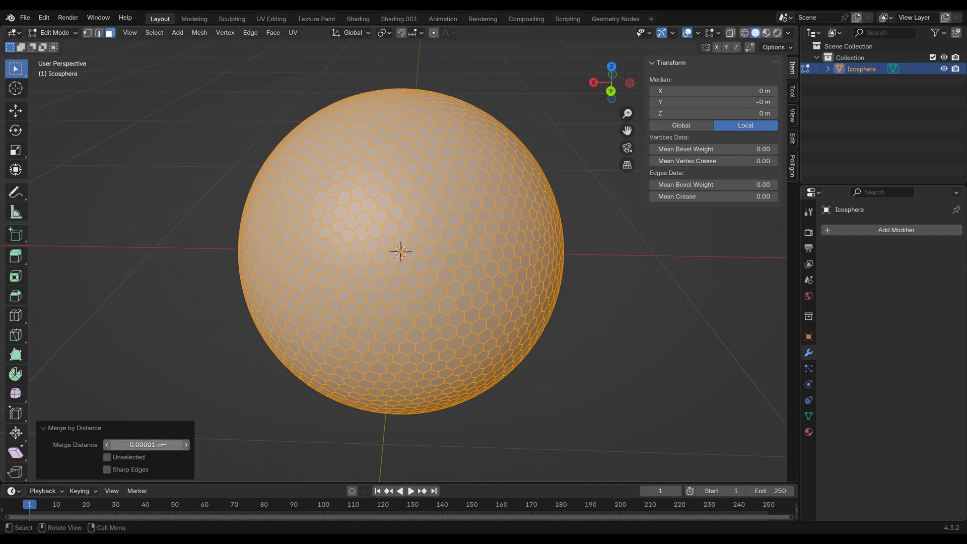
mouse_move(149, 444)
mouse_down()
mouse_move(189, 445)
mouse_move(149, 445)
mouse_up()
shift+middle_drag(502, 453, 495, 462)
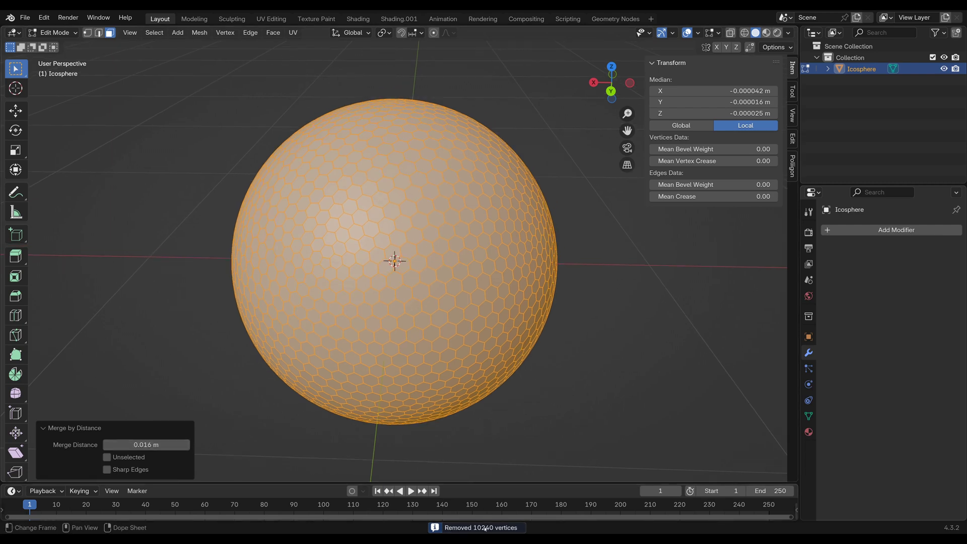
middle_drag(525, 391, 539, 378)
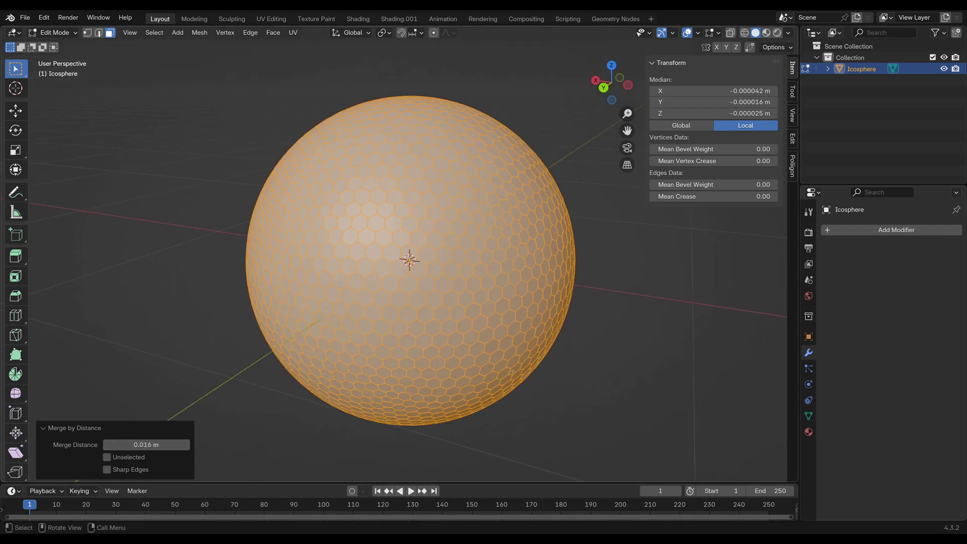
scroll(485, 345, up, 4)
scroll(484, 347, down, 2)
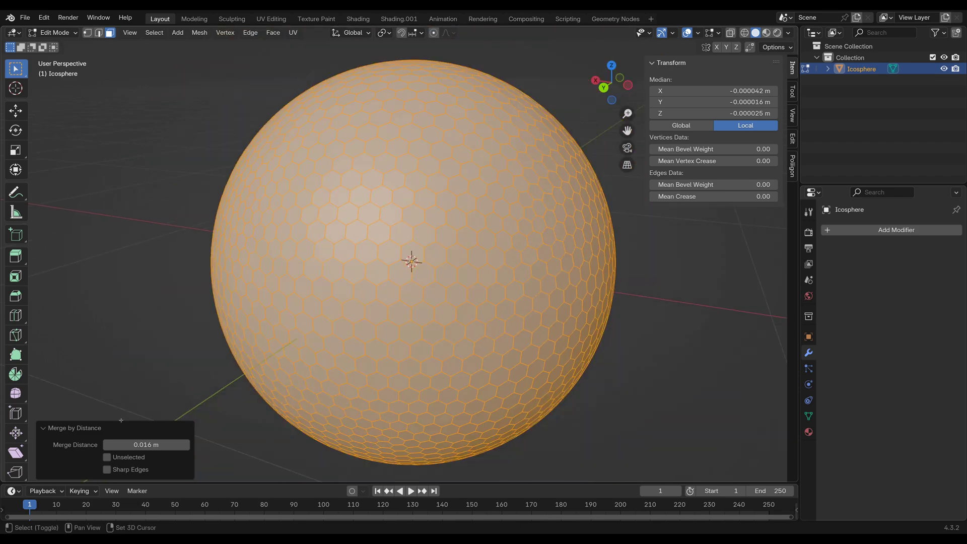
Set the merge distance to 0.01 m and check the merged hexagon borders up close.
drag(145, 445, 212, 444)
drag(146, 445, 108, 445)
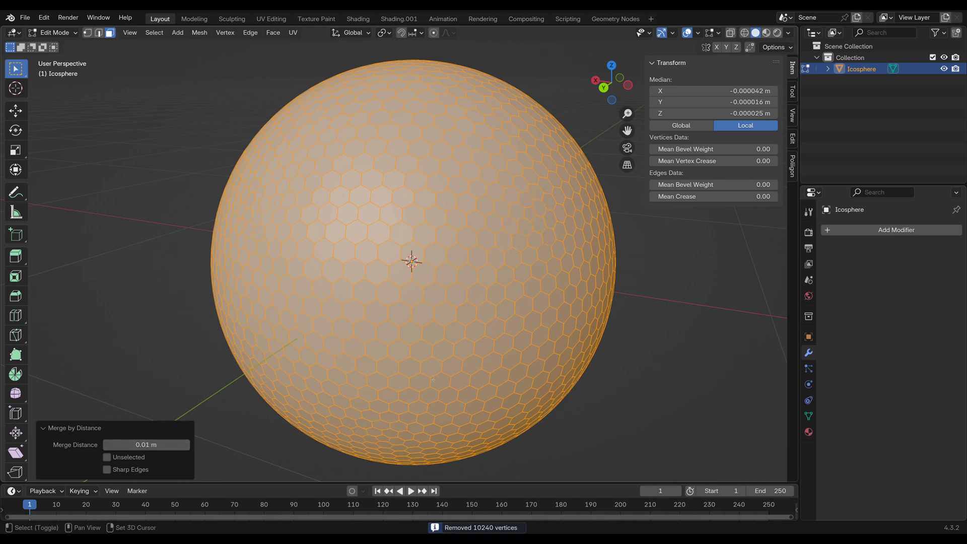
scroll(478, 392, up, 3)
scroll(478, 392, up, 5)
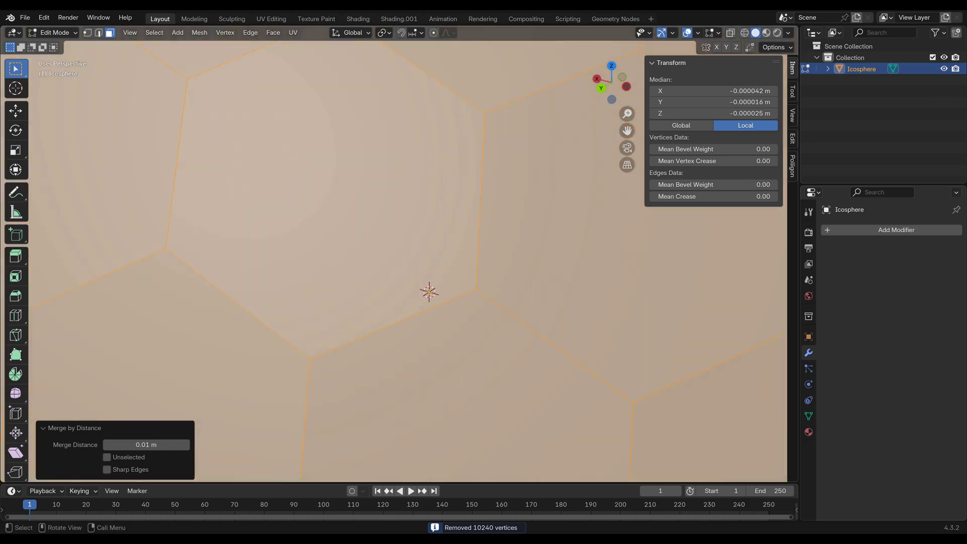
scroll(427, 316, down, 10)
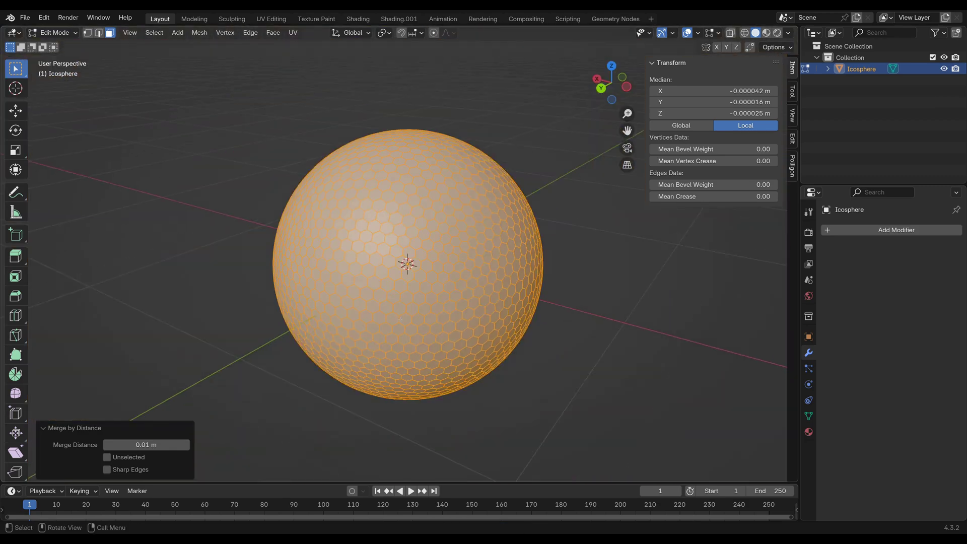
Check the merged sphere's surface in Object Mode from another angle and return to Edit Mode.
key(Tab)
middle_drag(569, 315, 516, 353)
scroll(514, 323, up, 3)
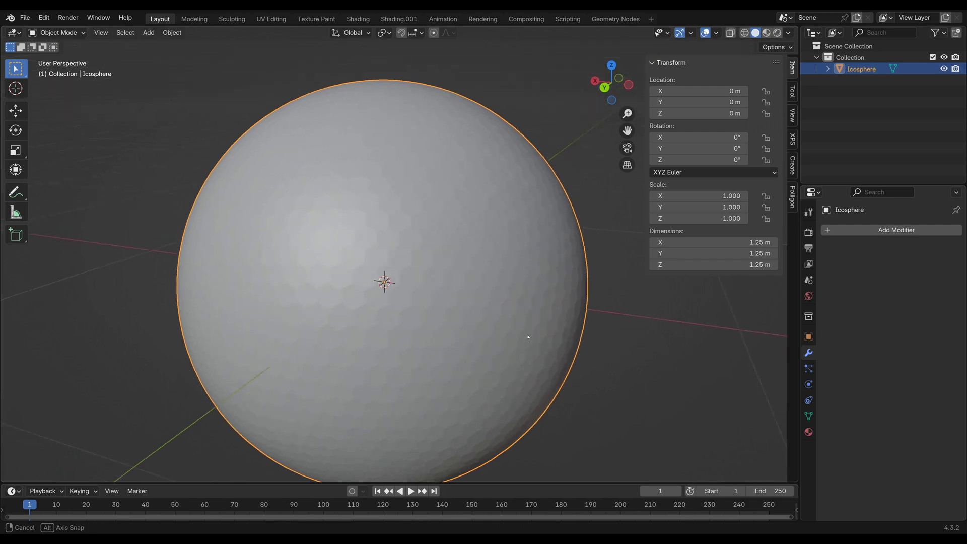
shift+middle_drag(508, 315, 500, 311)
key(Tab)
scroll(511, 309, up, 1)
scroll(511, 309, down, 1)
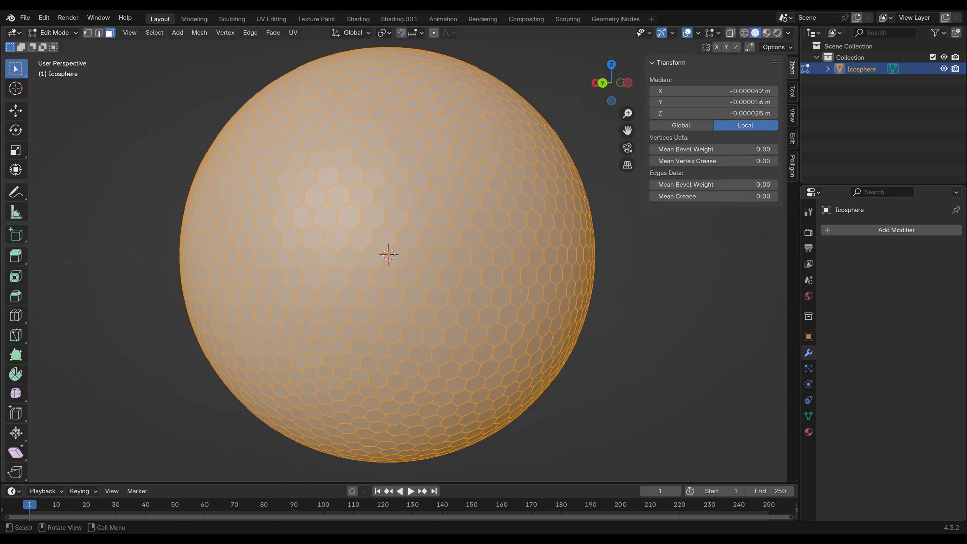
Inset every hexagonal face individually with a thickness of about 0.00876 m.
key(i)
key(i)
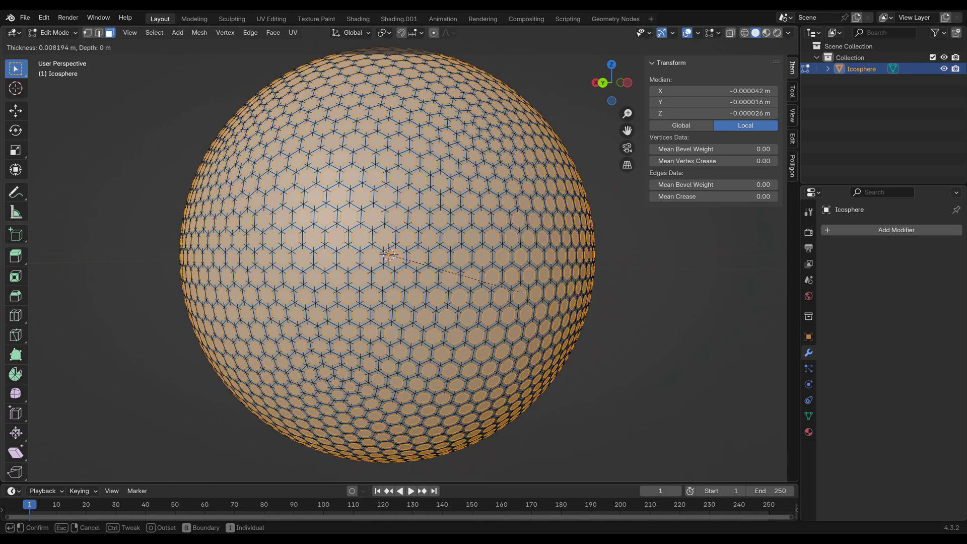
key(0)
key(BackSpace)
click(523, 290)
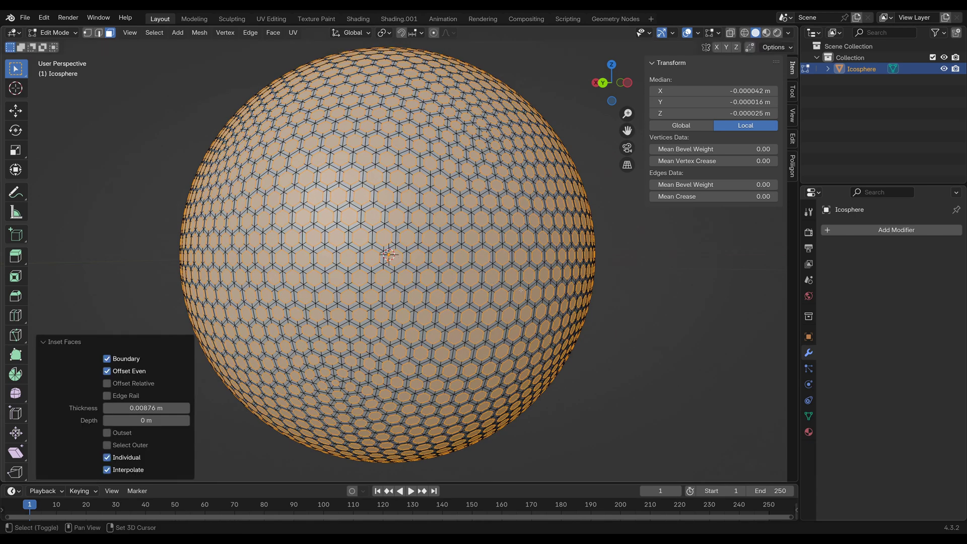
Delete only the inset hexagonal faces to open the holes and return to Object Mode.
middle_drag(523, 290, 532, 284)
key(x)
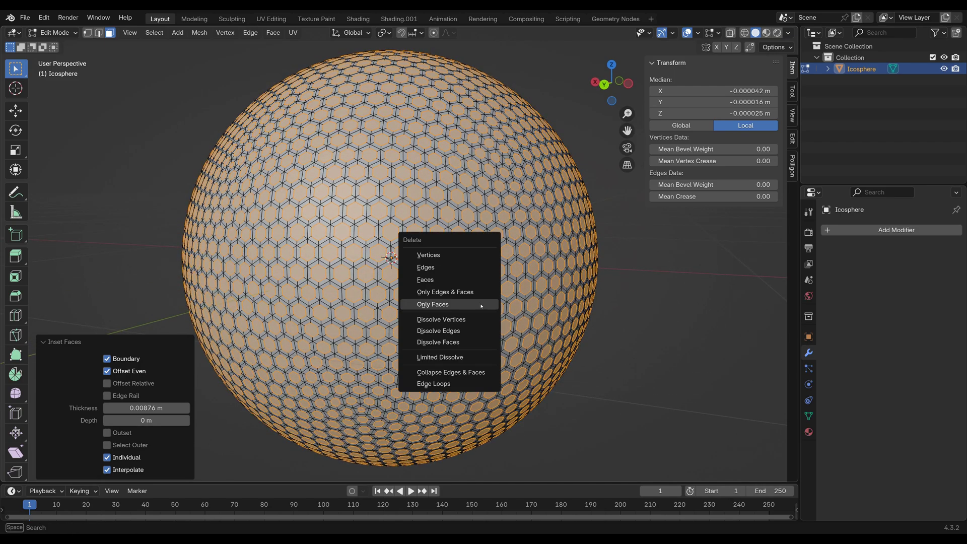
click(468, 304)
key(Tab)
middle_drag(471, 317, 496, 292)
Add a Solidify modifier to the perforated sphere and set its thickness to 0.08 m.
click(864, 230)
click(865, 231)
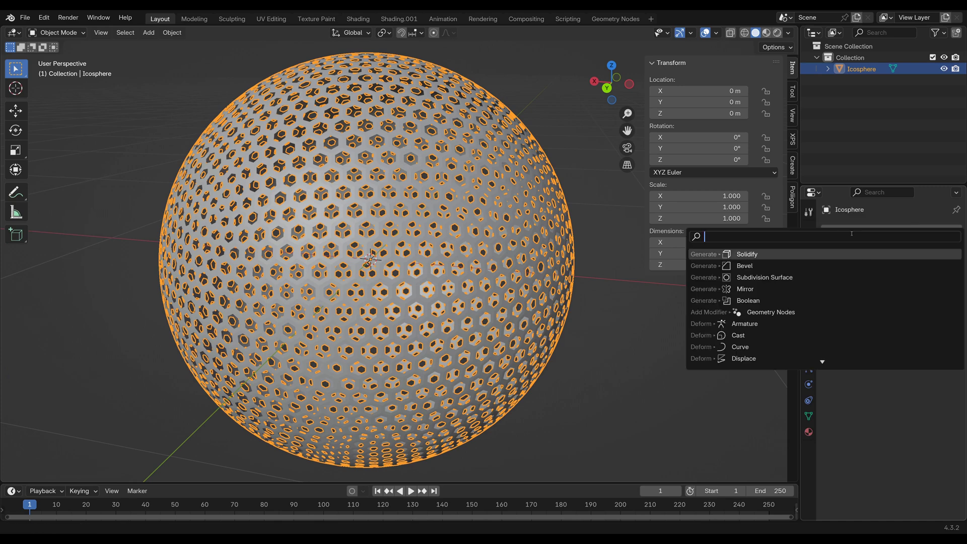
text(sol)
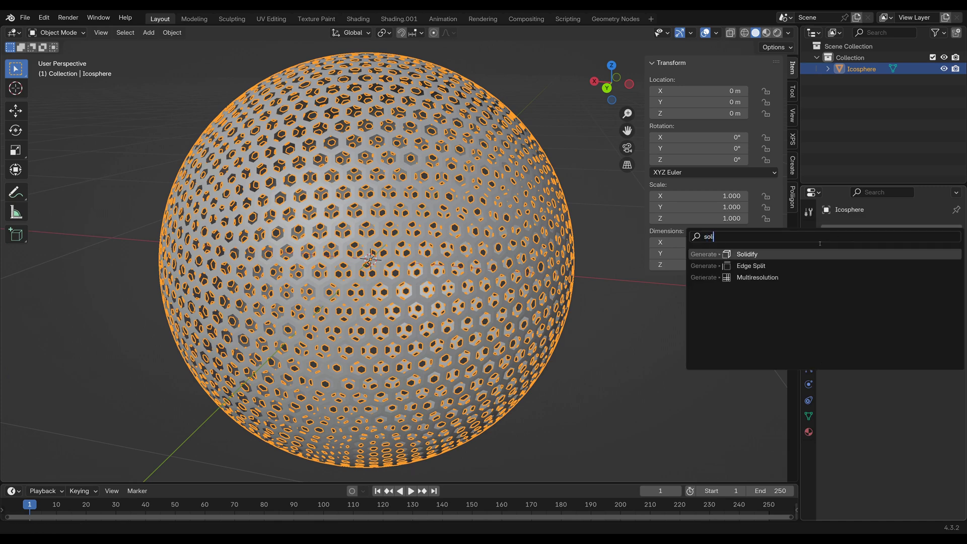
key(Return)
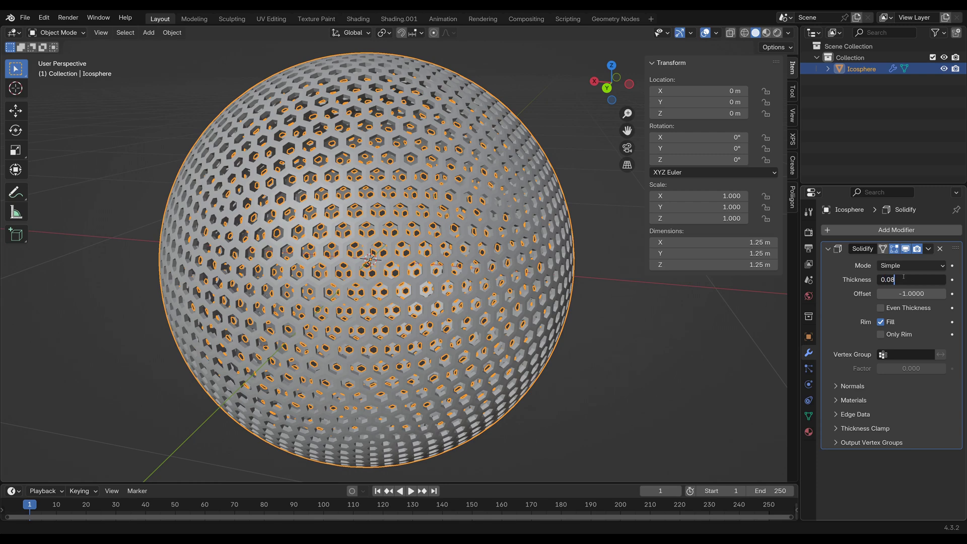
click(904, 277)
text(0.08)
key(Return)
Deselect the sphere and examine its thickened hexagonal holes from different distances.
click(639, 322)
middle_drag(639, 322, 567, 295)
scroll(585, 300, up, 6)
scroll(525, 304, down, 2)
scroll(525, 305, up, 4)
scroll(575, 317, down, 6)
scroll(559, 303, up, 10)
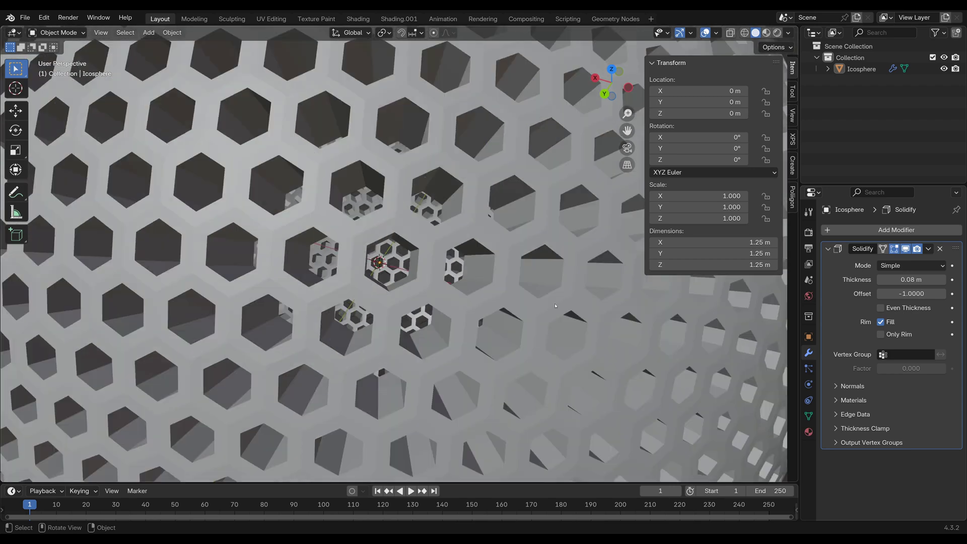
Inspect the perforated sphere's hexagonal holes and wall thickness up close and from several angles.
scroll(556, 307, down, 10)
scroll(506, 313, up, 8)
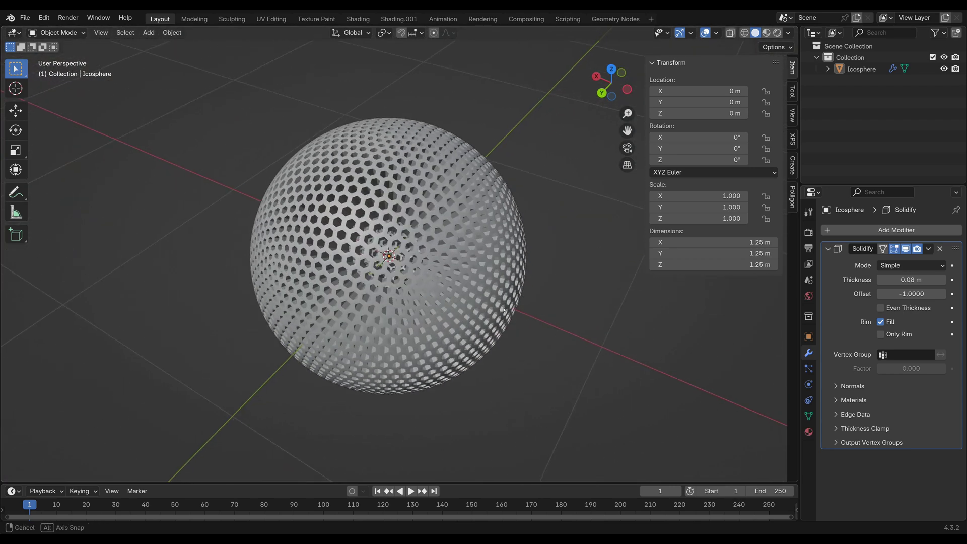
middle_drag(478, 290, 473, 285)
middle_drag(371, 229, 408, 250)
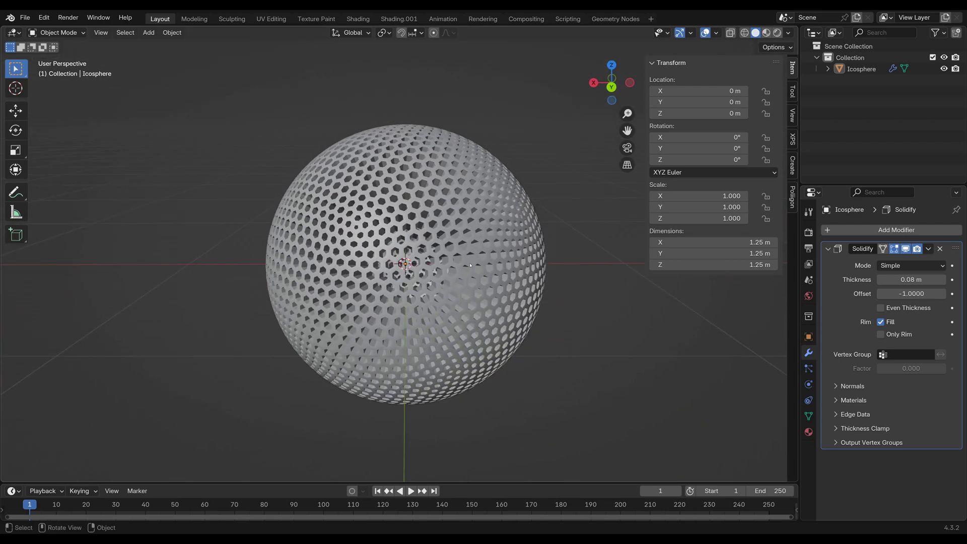
middle_drag(478, 253, 473, 254)
scroll(403, 248, up, 2)
middle_drag(398, 247, 412, 284)
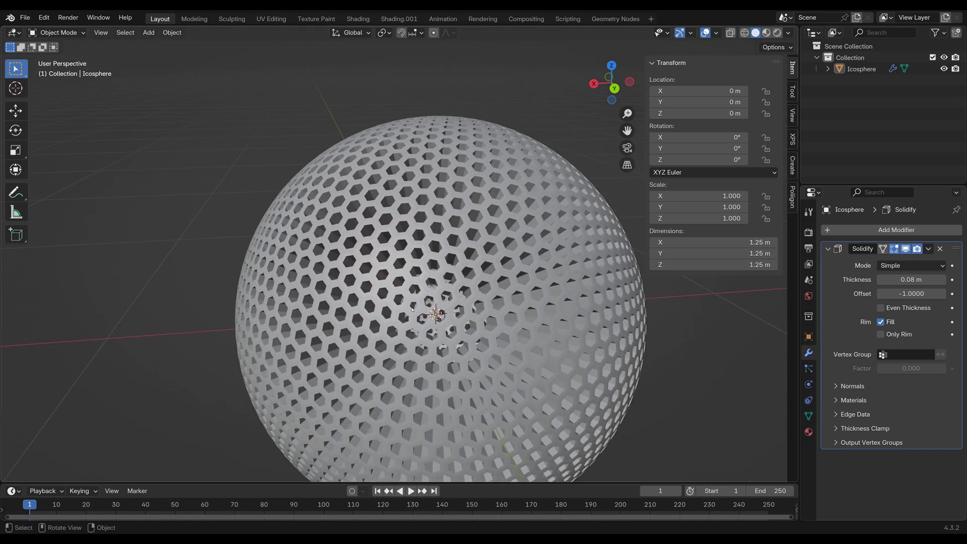
scroll(412, 308, up, 3)
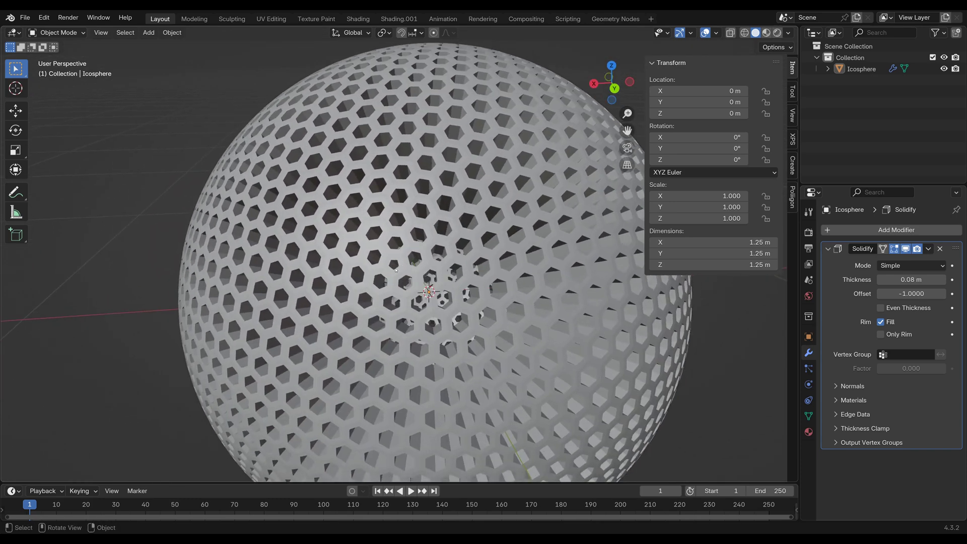
scroll(396, 271, down, 1)
scroll(398, 272, up, 5)
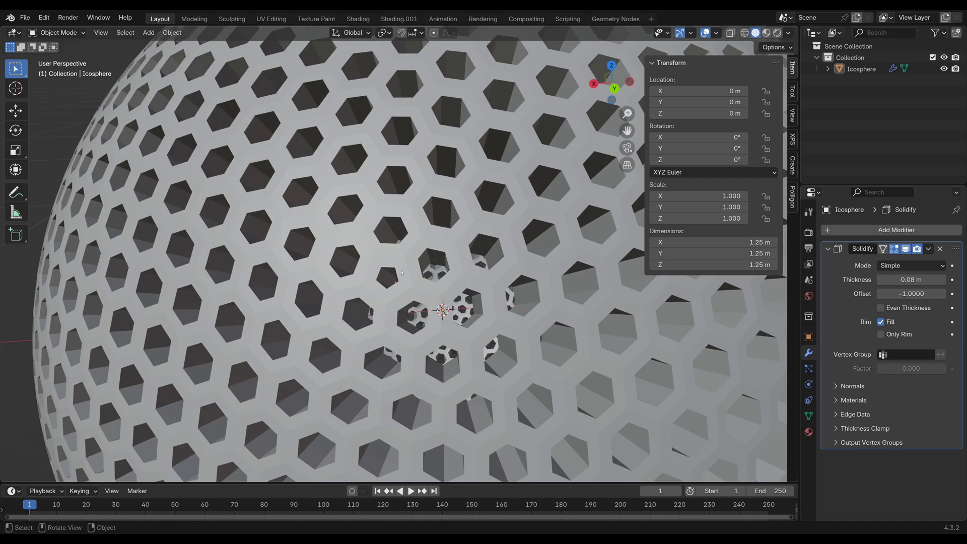
middle_drag(431, 285, 272, 279)
scroll(431, 276, up, 1)
scroll(430, 274, down, 7)
scroll(448, 269, up, 2)
middle_drag(363, 277, 446, 271)
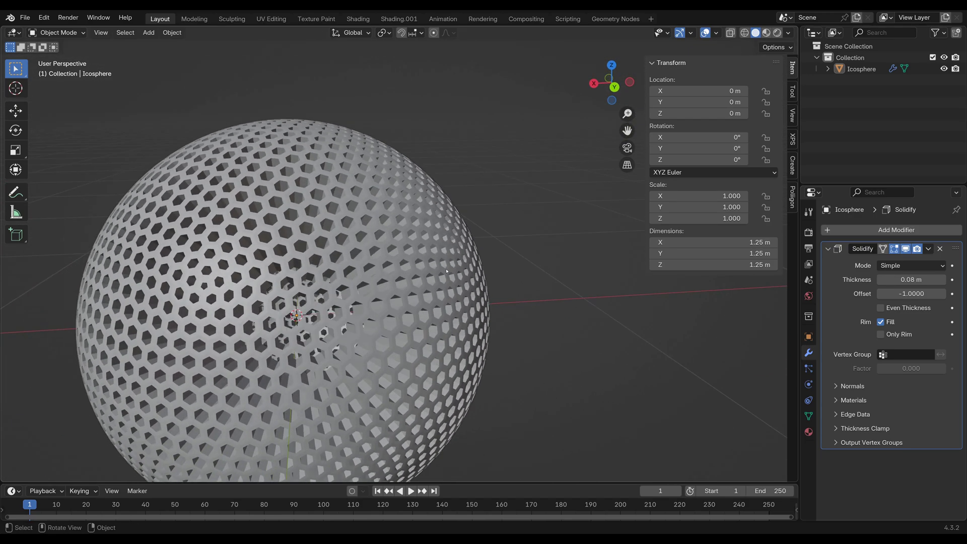
scroll(447, 271, up, 5)
scroll(448, 275, down, 3)
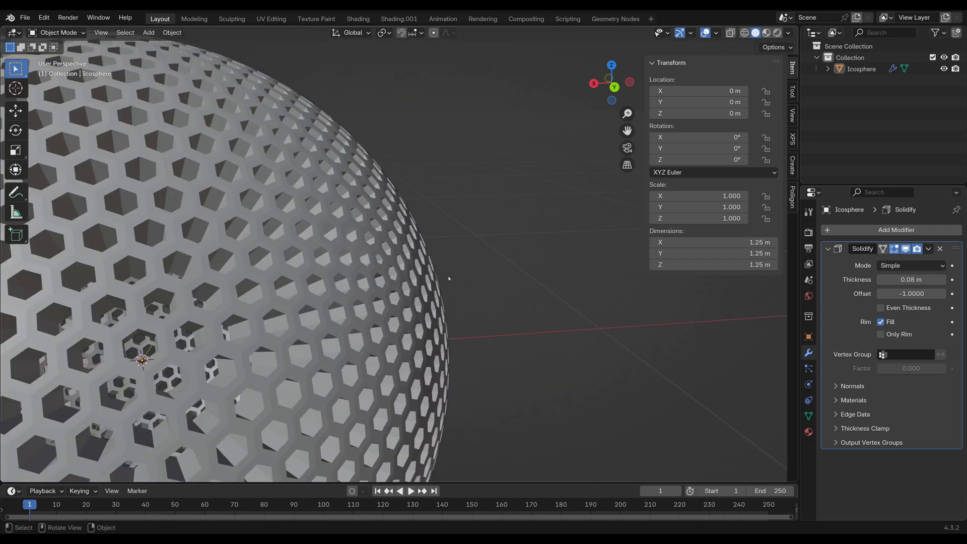
scroll(448, 278, down, 4)
middle_drag(448, 278, 412, 216)
scroll(440, 304, up, 1)
scroll(489, 289, down, 3)
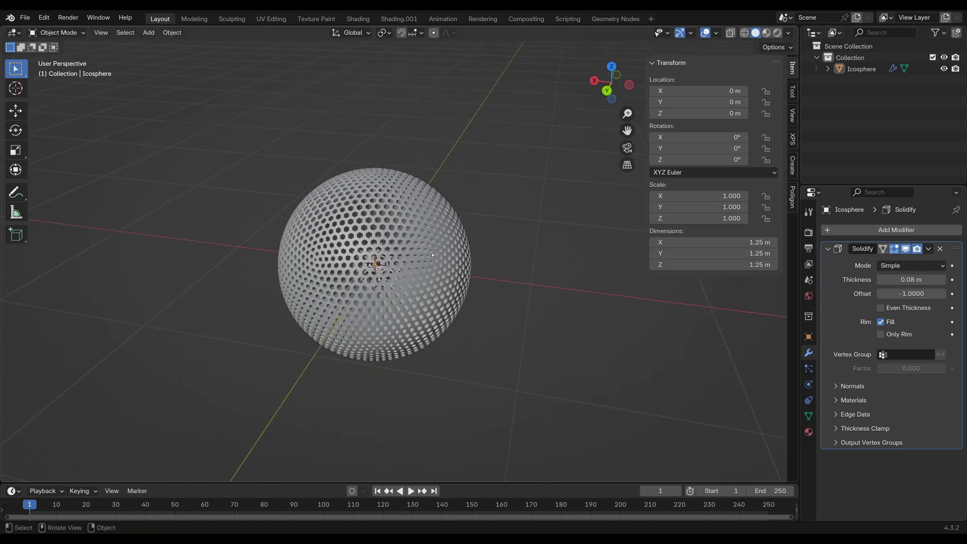
middle_drag(485, 286, 378, 293)
middle_drag(356, 261, 263, 269)
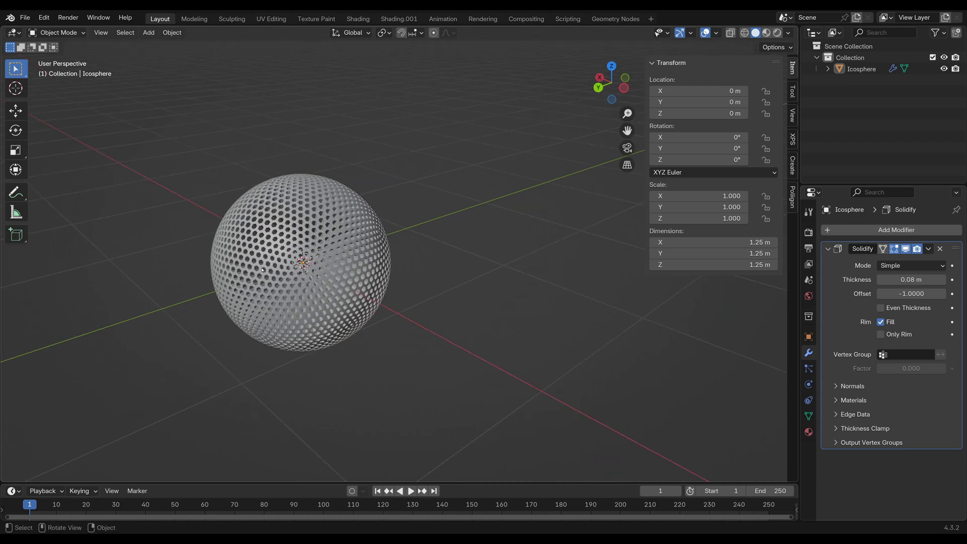
middle_drag(400, 303, 448, 312)
scroll(422, 286, up, 2)
scroll(423, 284, down, 4)
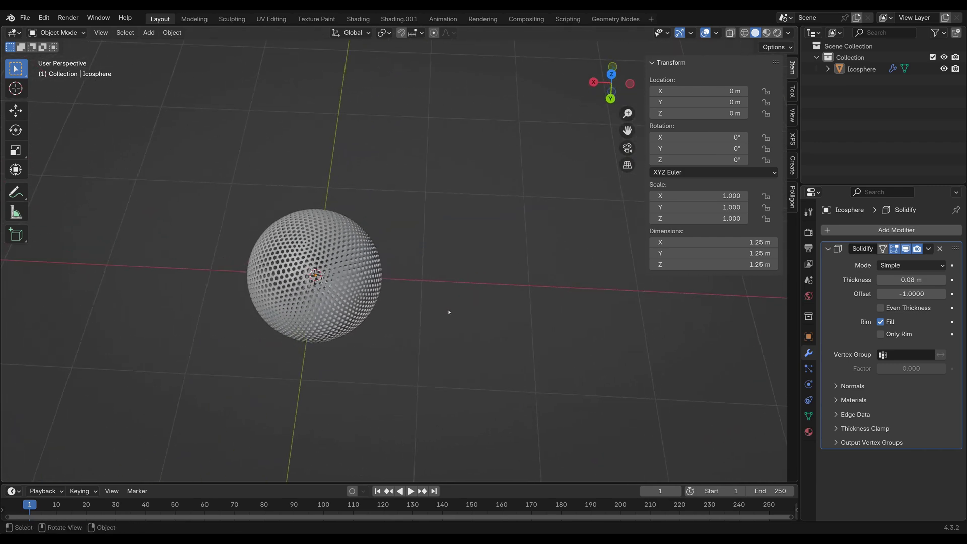
Add a cube and move it about -2.17 m along the X axis, beside the perforated sphere.
key(shift+a)
click(480, 313)
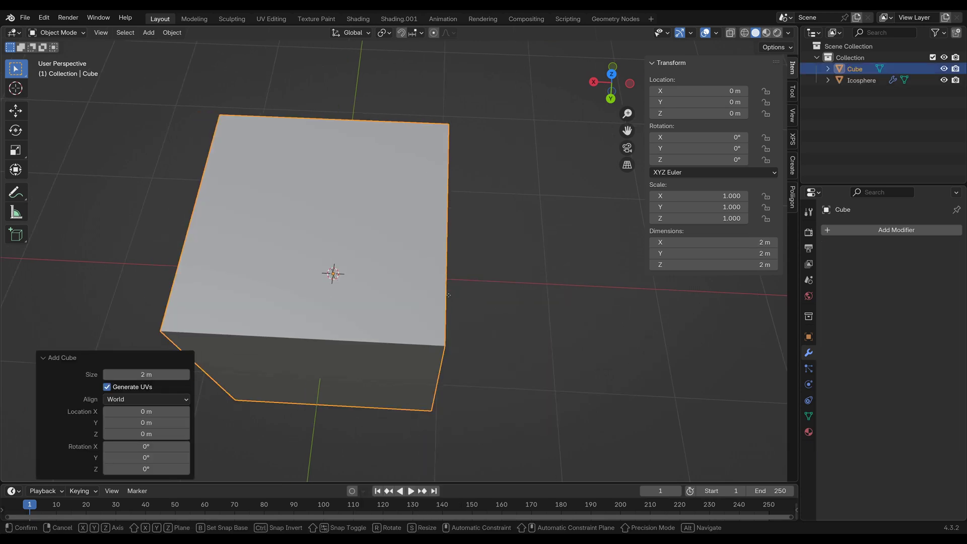
key(g)
key(x)
click(680, 301)
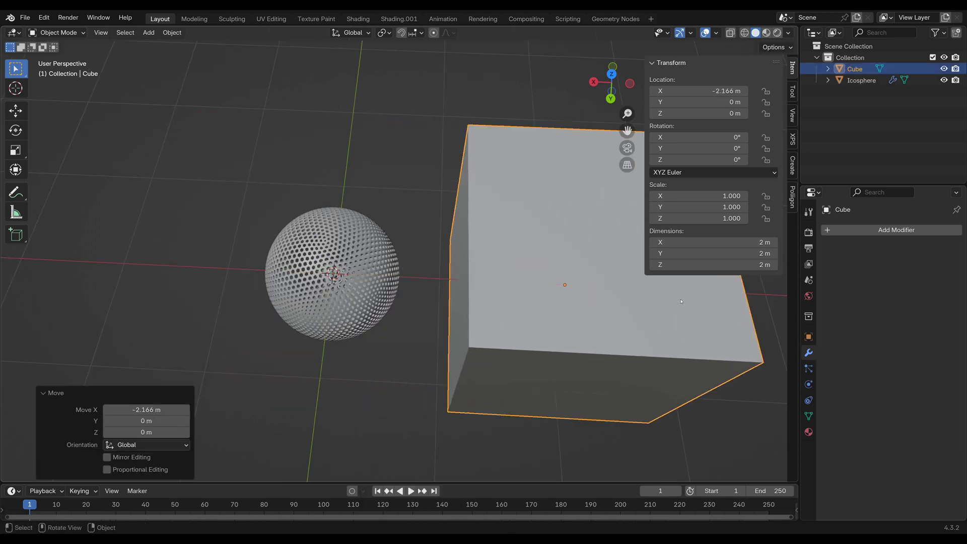
Set the cube's X, Y and Z dimensions to 1 m and deselect it.
shift+middle_drag(625, 298, 497, 289)
scroll(478, 302, up, 3)
scroll(467, 329, up, 2)
scroll(459, 300, down, 8)
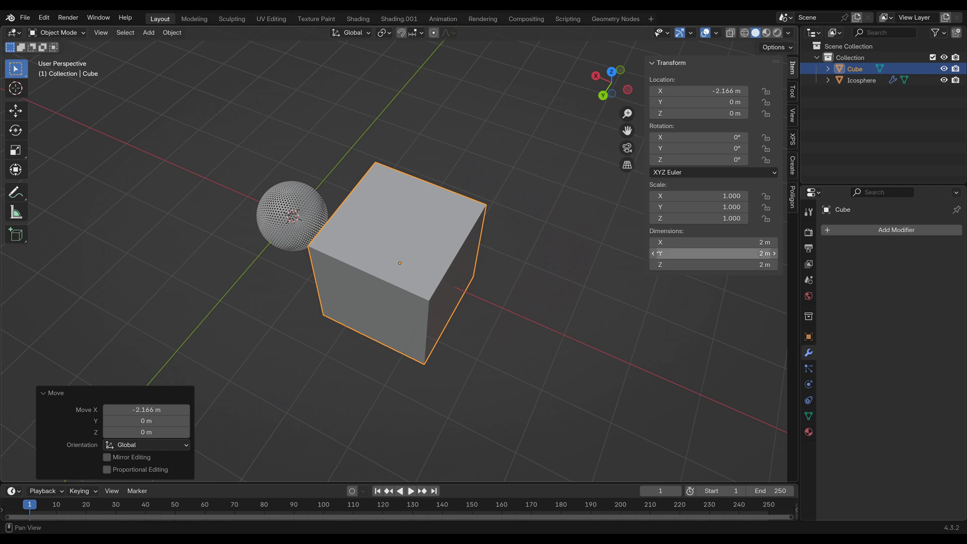
drag(713, 242, 711, 264)
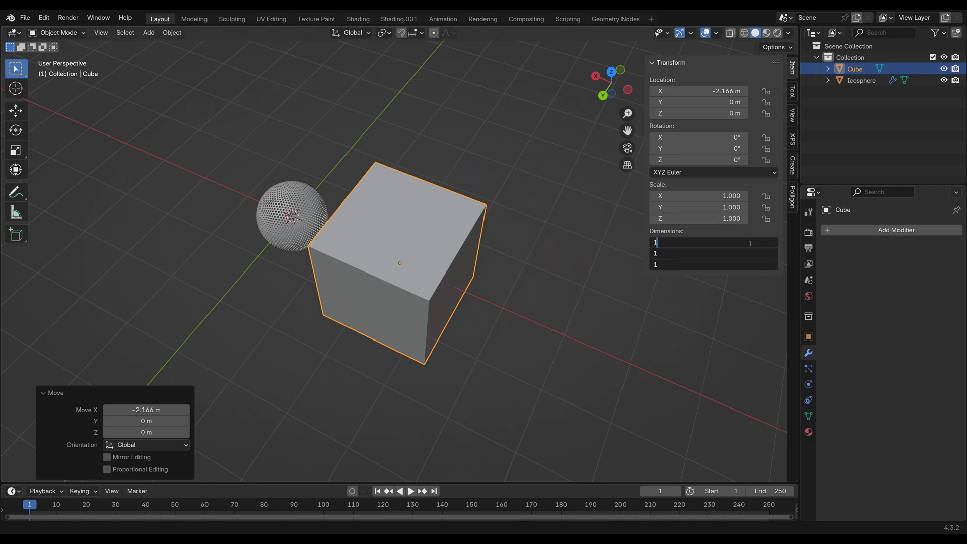
text(1)
key(Return)
click(455, 214)
Compare the reference cube with the perforated sphere from several angles.
middle_drag(455, 214, 457, 267)
shift+middle_drag(458, 304, 276, 324)
scroll(425, 297, up, 3)
middle_drag(362, 324, 333, 219)
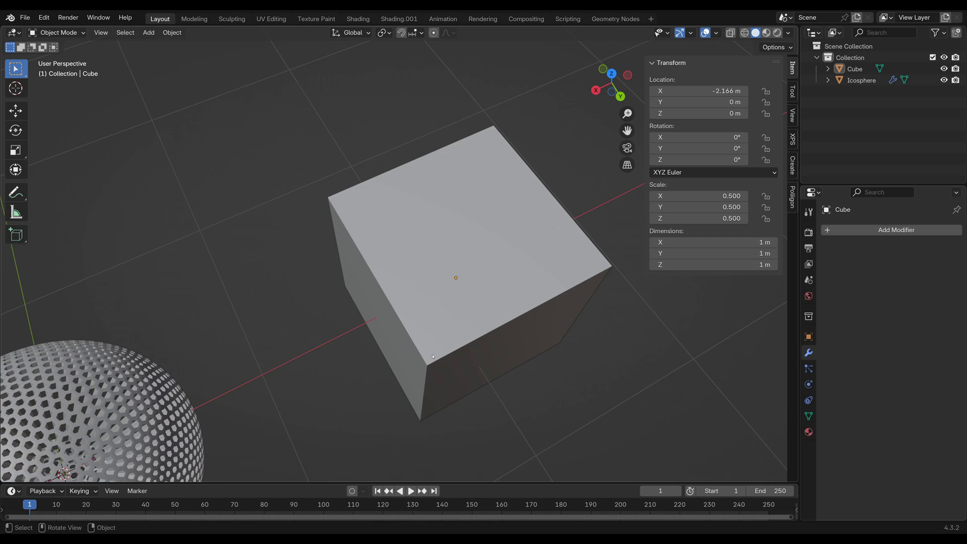
shift+middle_drag(432, 356, 413, 374)
shift+middle_drag(339, 264, 387, 258)
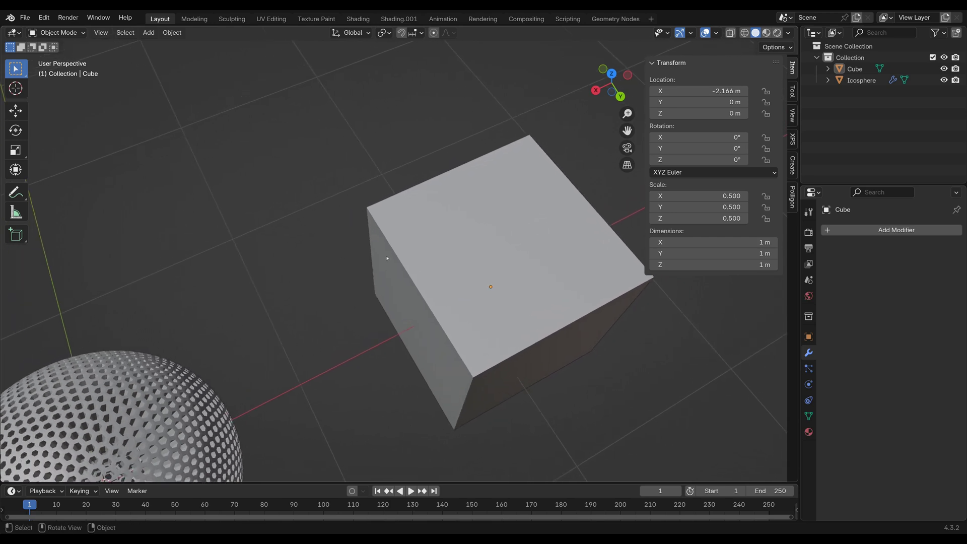
shift+middle_drag(433, 354, 263, 268)
shift+middle_drag(176, 260, 184, 111)
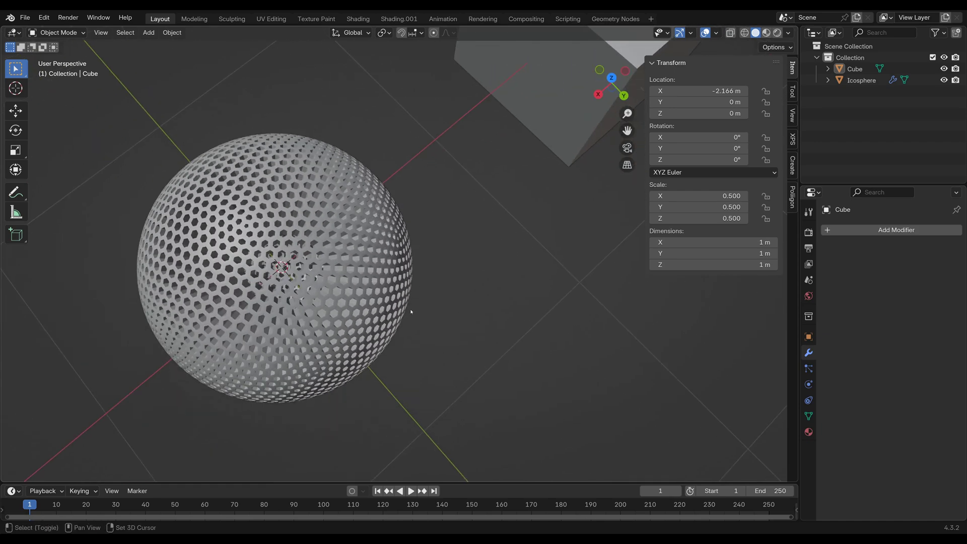
middle_drag(368, 383, 311, 401)
shift+middle_drag(394, 350, 340, 327)
shift+middle_drag(482, 392, 403, 338)
scroll(402, 338, up, 1)
scroll(402, 338, down, 4)
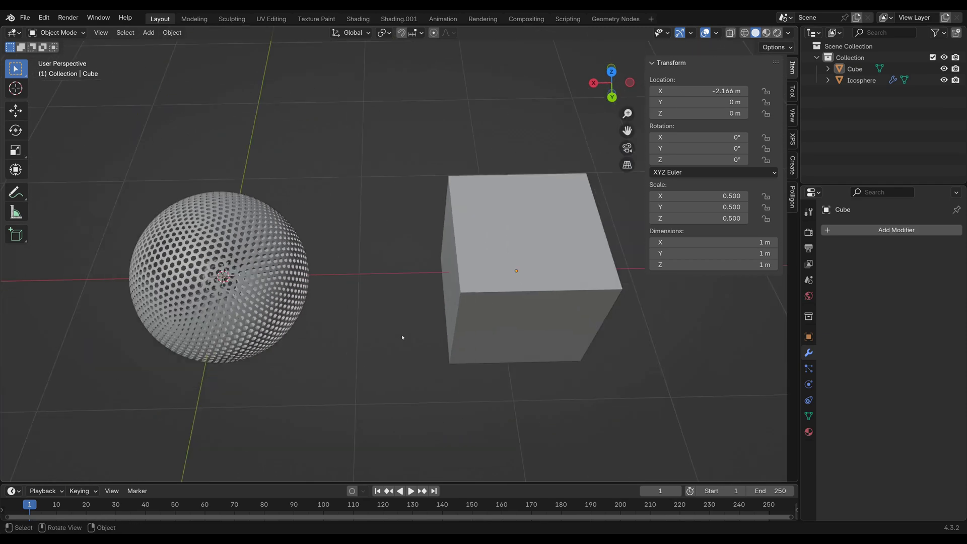
shift+middle_drag(374, 293, 399, 305)
shift+middle_drag(339, 377, 320, 359)
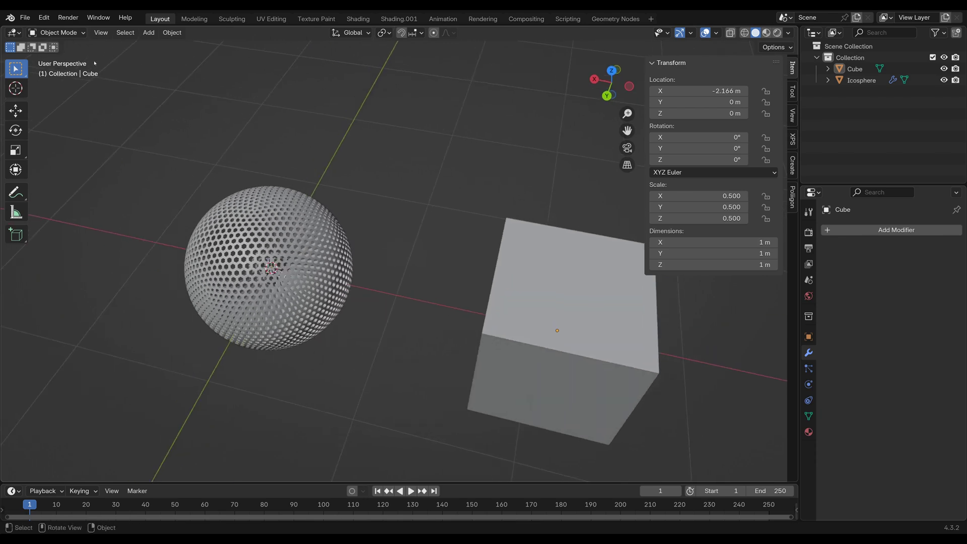
Export the sphere and the cube together as the STL file ball.stl.
click(25, 17)
mouse_move(61, 192)
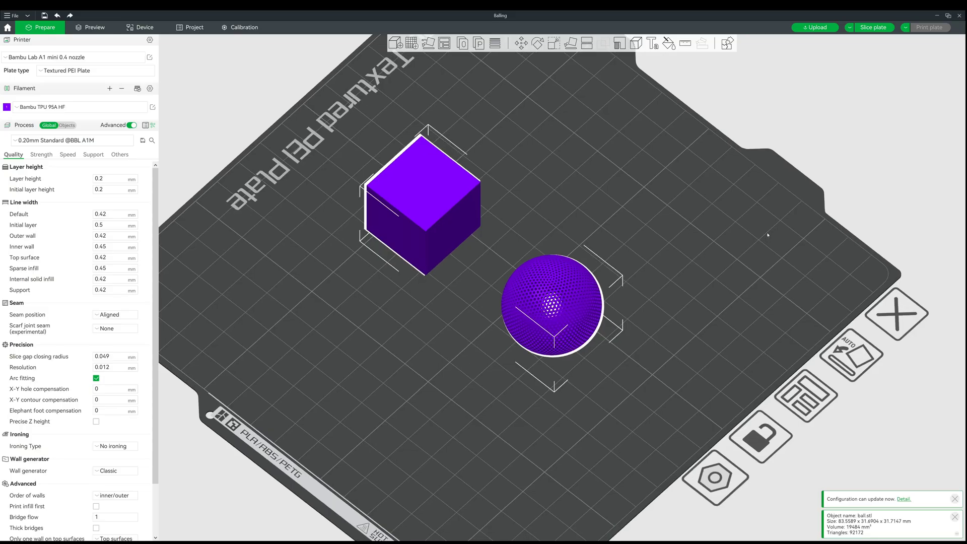
Switch to Bambu Studio, select the imported ball.stl model and activate the Measure tool.
click(729, 268)
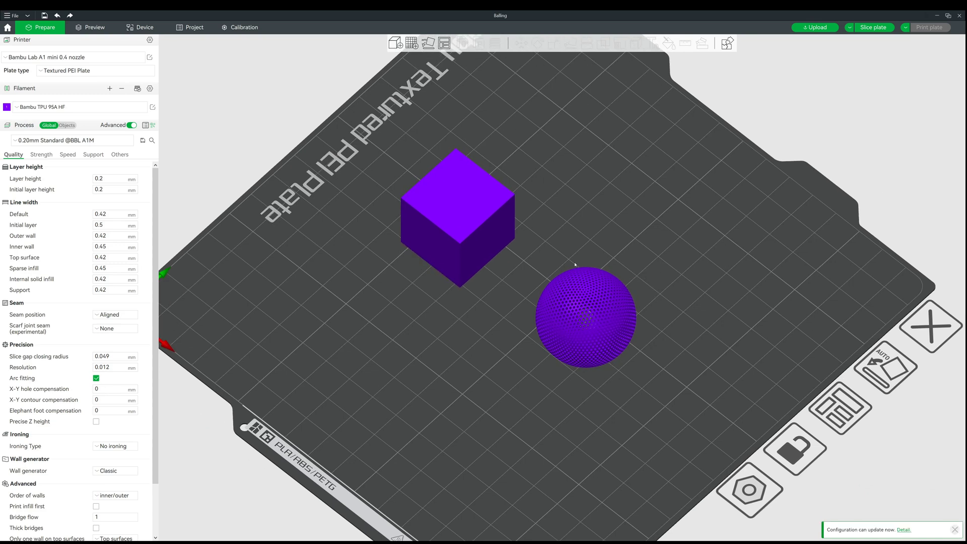
middle_drag(558, 254, 571, 279)
click(481, 250)
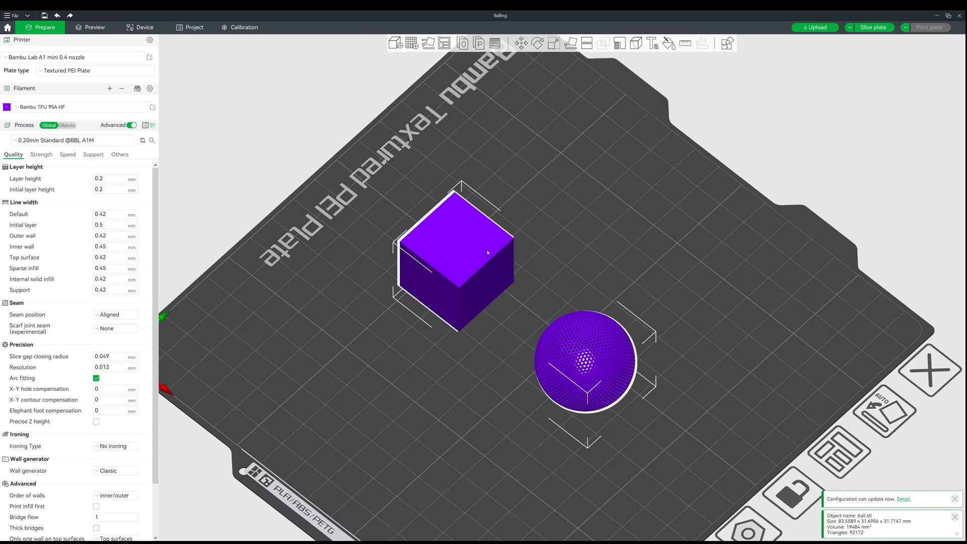
drag(527, 242, 542, 223)
middle_drag(542, 222, 560, 224)
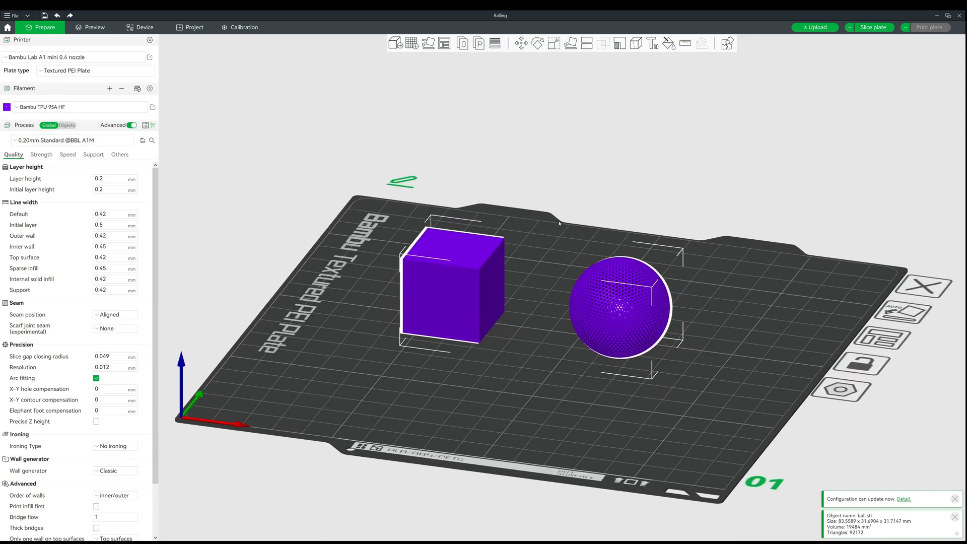
click(686, 43)
middle_drag(652, 158, 632, 175)
click(473, 273)
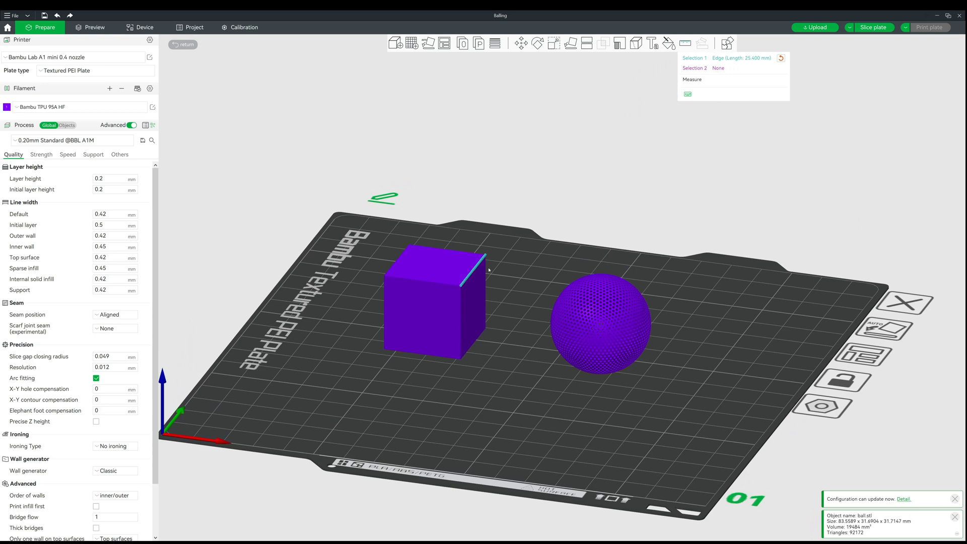
middle_drag(537, 234, 527, 243)
drag(537, 244, 502, 252)
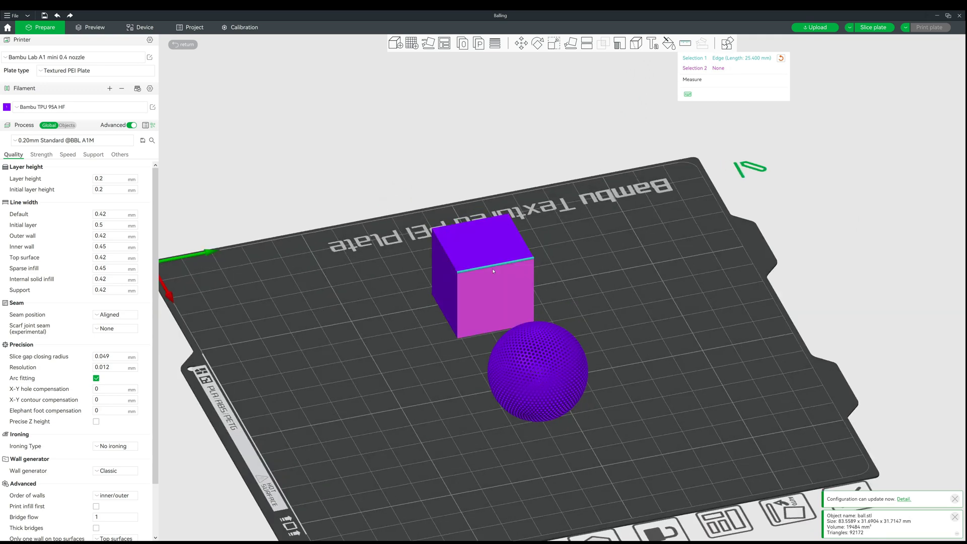
scroll(493, 273, up, 3)
scroll(493, 274, down, 2)
scroll(444, 303, up, 5)
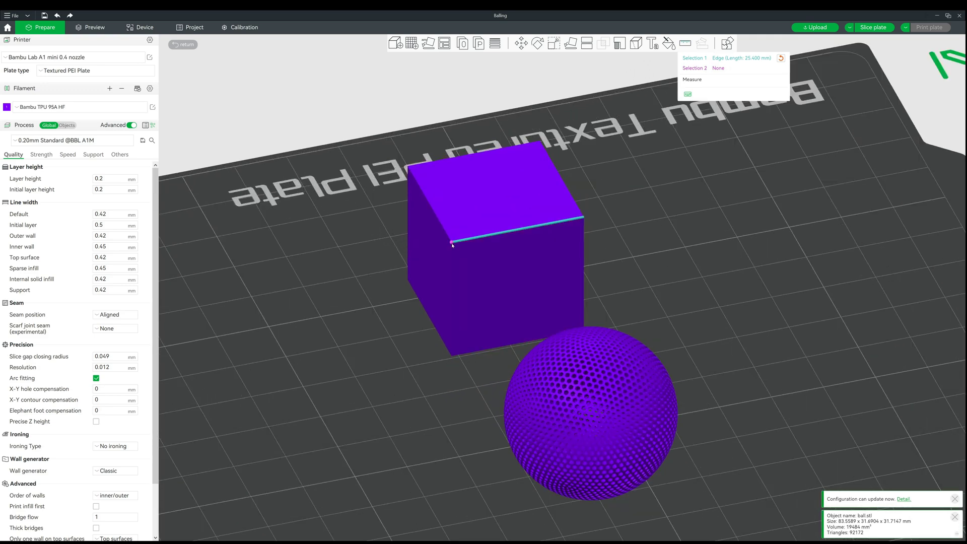
click(452, 243)
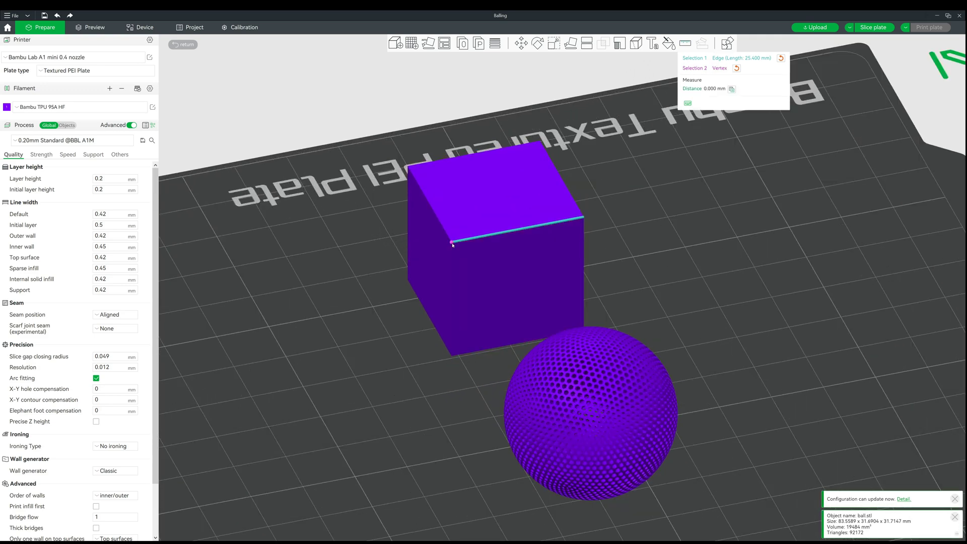
click(736, 69)
click(780, 59)
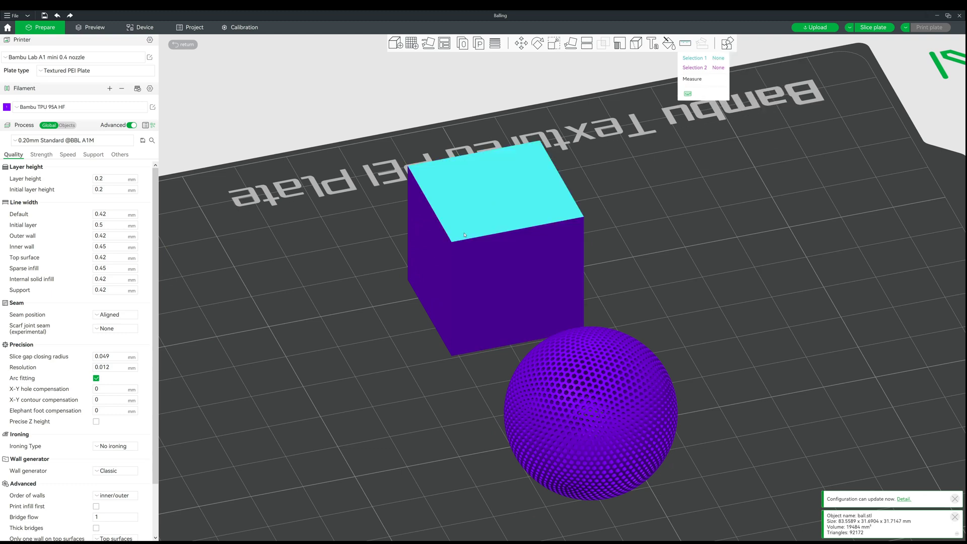
Measure between the two end vertices of the cube's upper edge and scale the whole model so that distance is 100 mm.
click(452, 243)
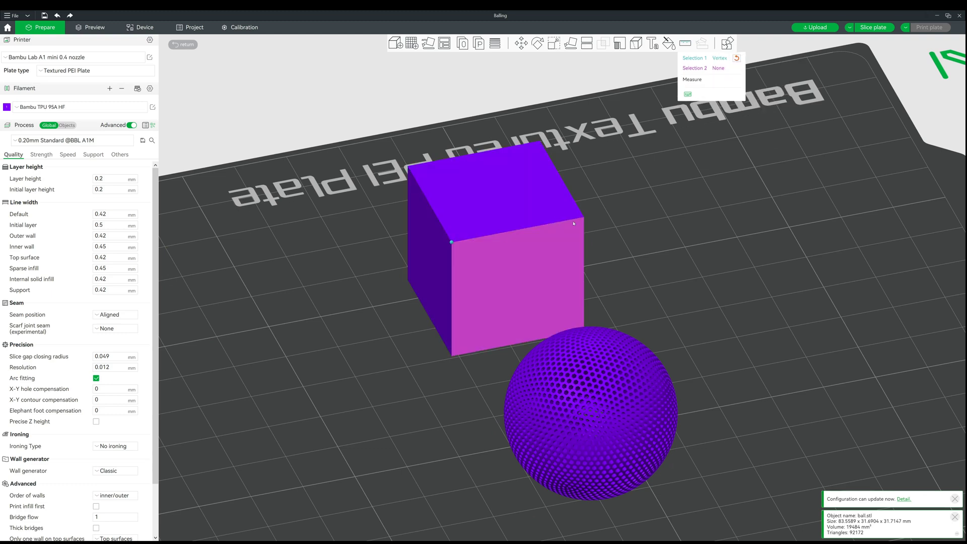
click(583, 218)
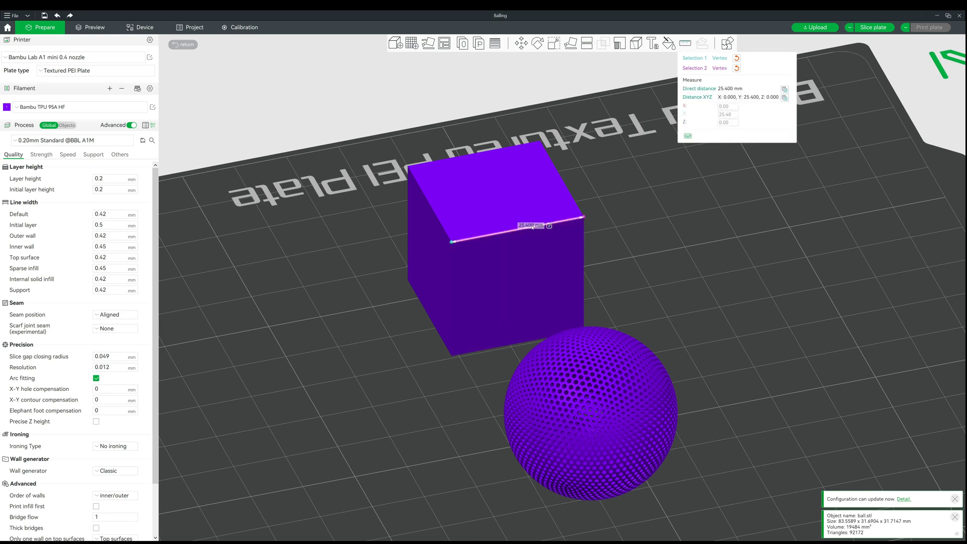
click(550, 226)
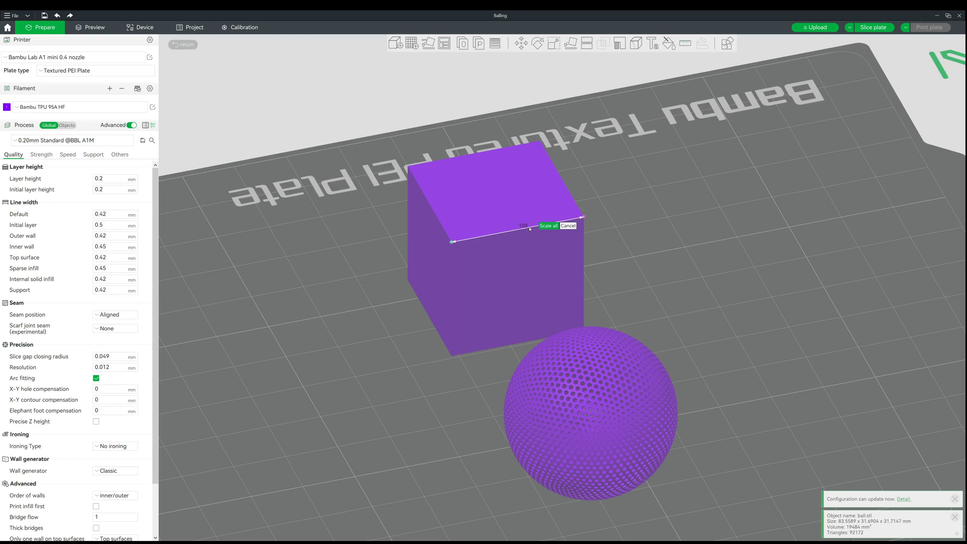
key(Return)
scroll(538, 221, down, 10)
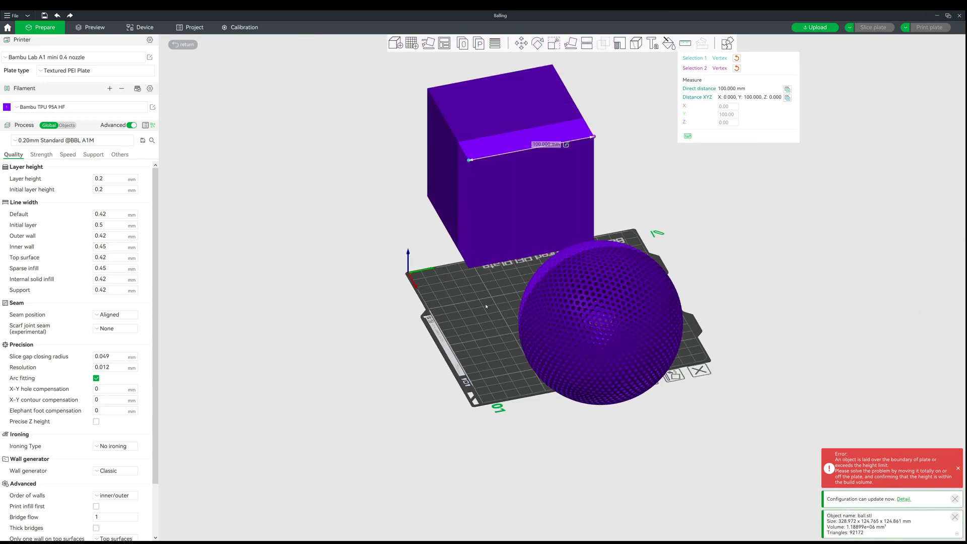
drag(495, 303, 564, 201)
scroll(565, 201, up, 1)
drag(674, 184, 637, 190)
click(686, 43)
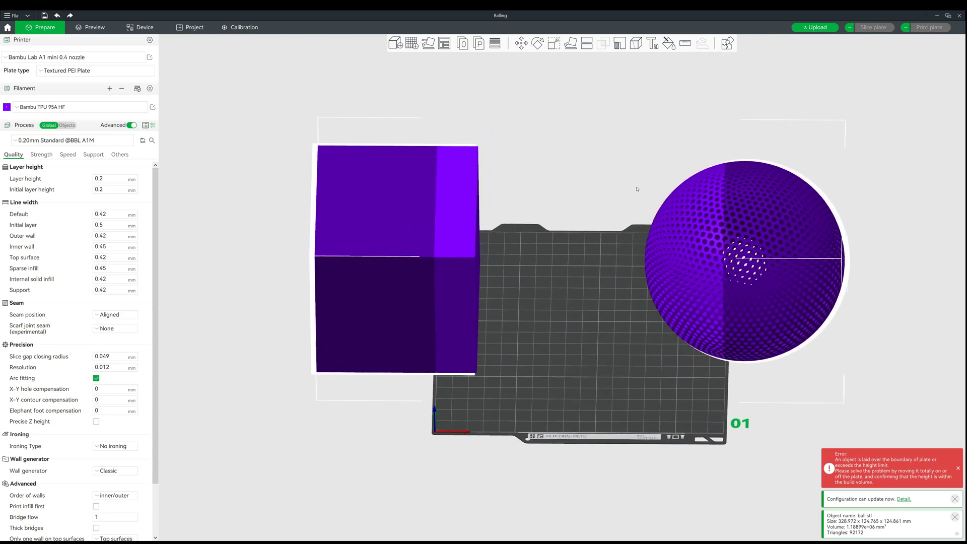
Split the model into separate objects, move the sphere onto the build plate and select the cube.
middle_drag(637, 190, 602, 219)
drag(612, 169, 498, 209)
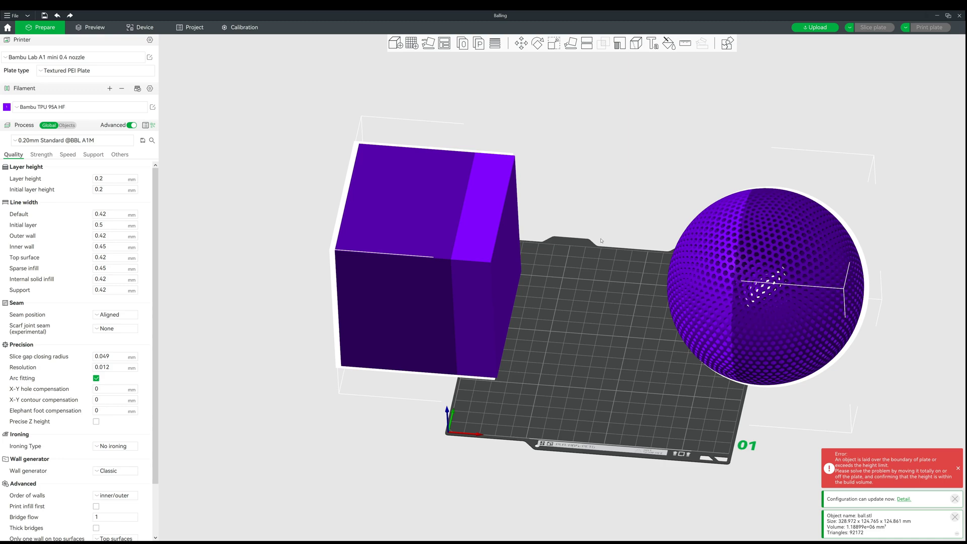
drag(591, 241, 568, 281)
drag(734, 257, 625, 280)
click(414, 257)
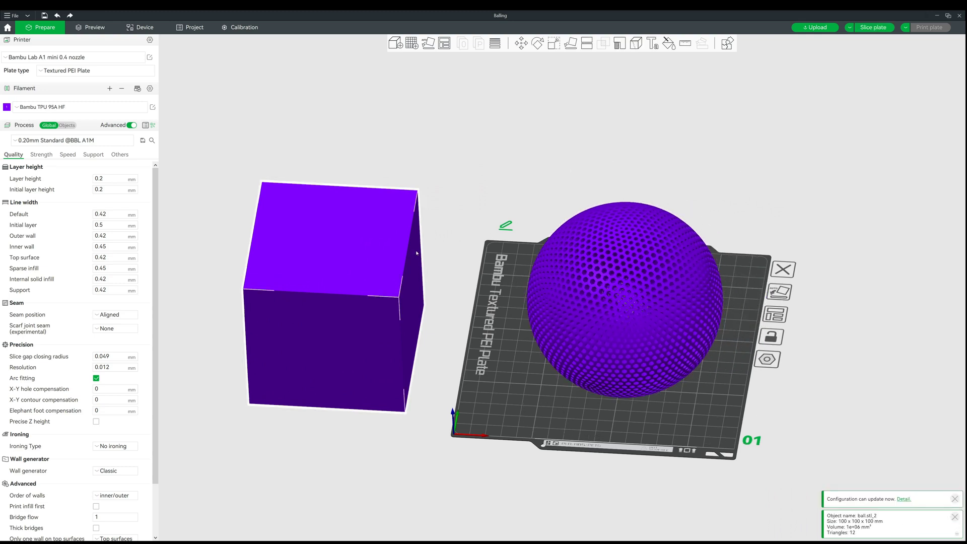
Delete the reference cube and move the sphere toward the centre of the build plate.
key(Delete)
right_drag(432, 272, 409, 276)
drag(409, 276, 415, 309)
drag(576, 325, 559, 303)
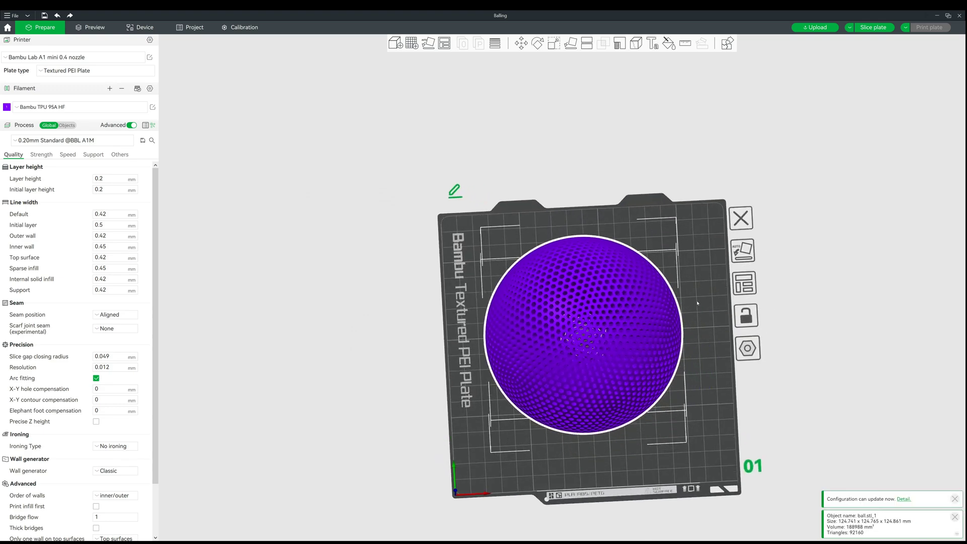
drag(701, 339, 712, 295)
right_drag(713, 296, 702, 315)
scroll(698, 315, up, 3)
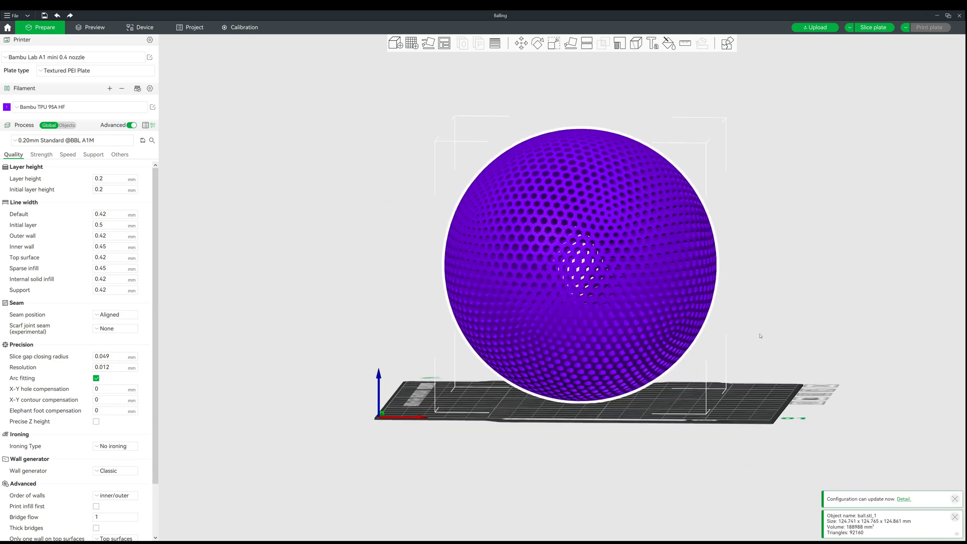
drag(761, 336, 661, 365)
click(771, 357)
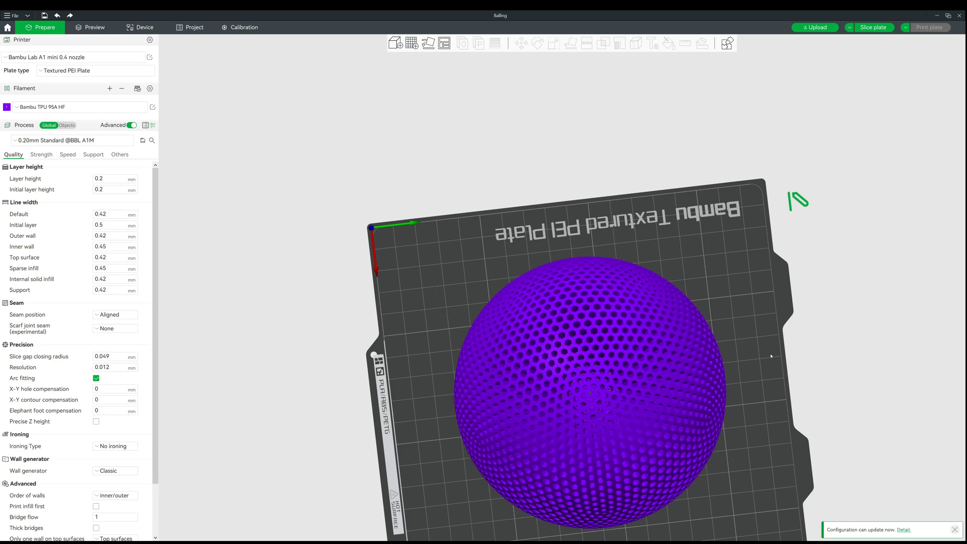
Measure the distance across the sphere between two mesh edges on opposite sides.
right_drag(762, 343, 727, 279)
click(640, 279)
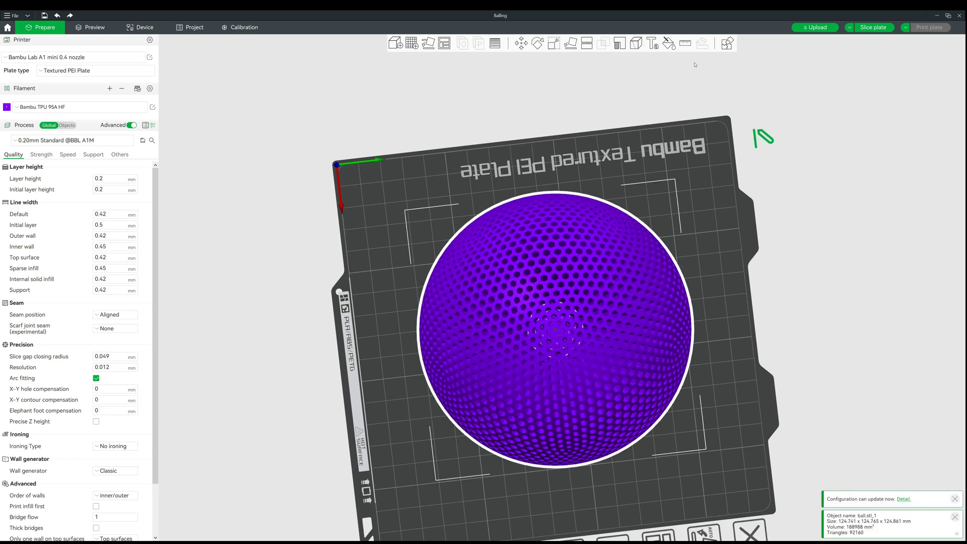
key(u)
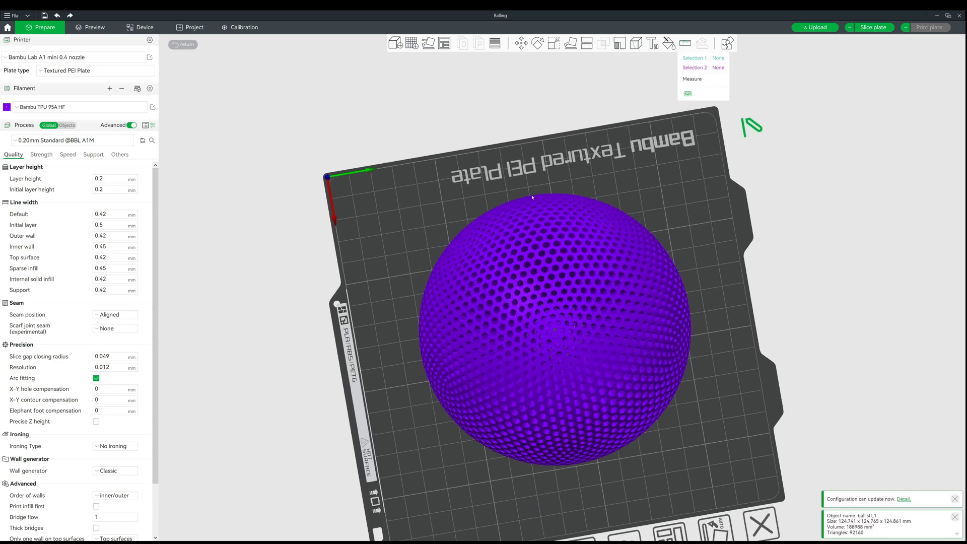
click(531, 197)
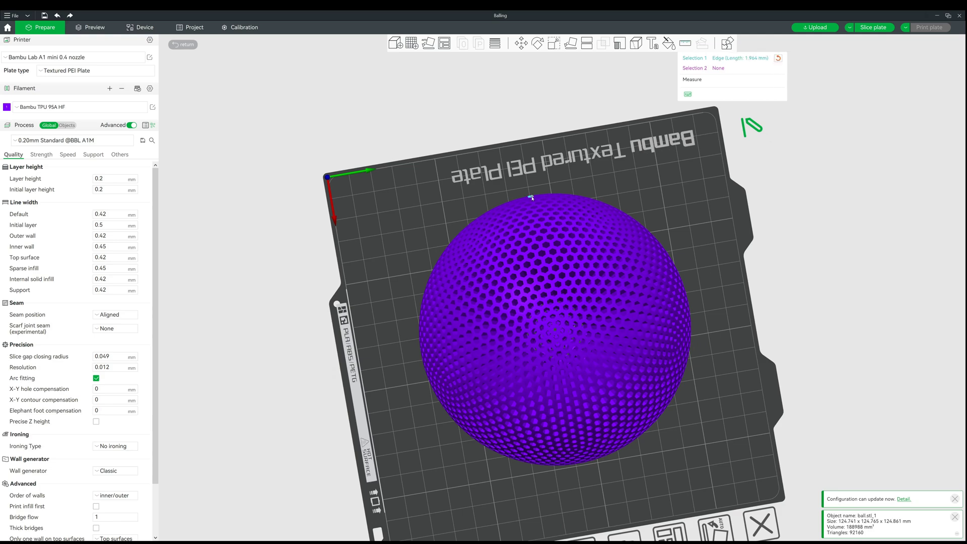
click(582, 462)
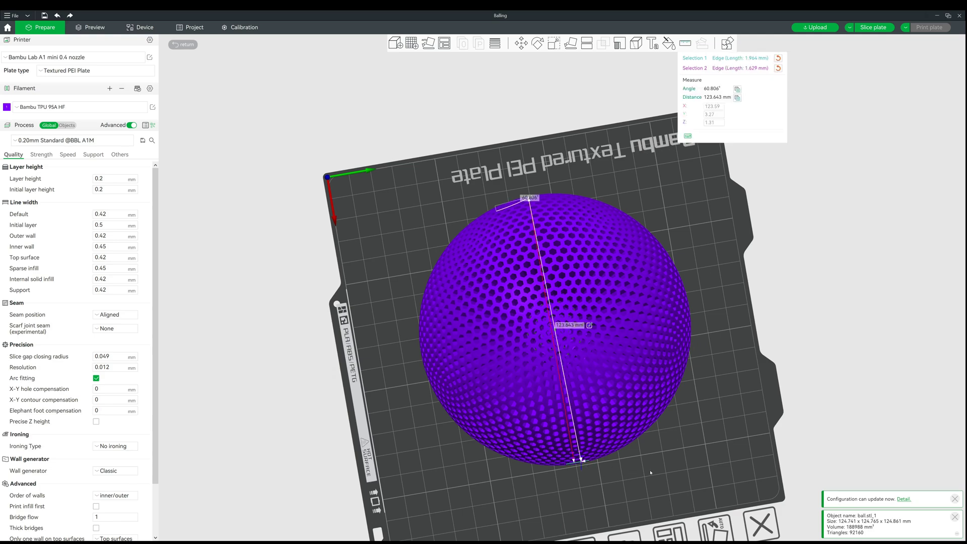
drag(651, 473, 565, 298)
drag(645, 396, 660, 388)
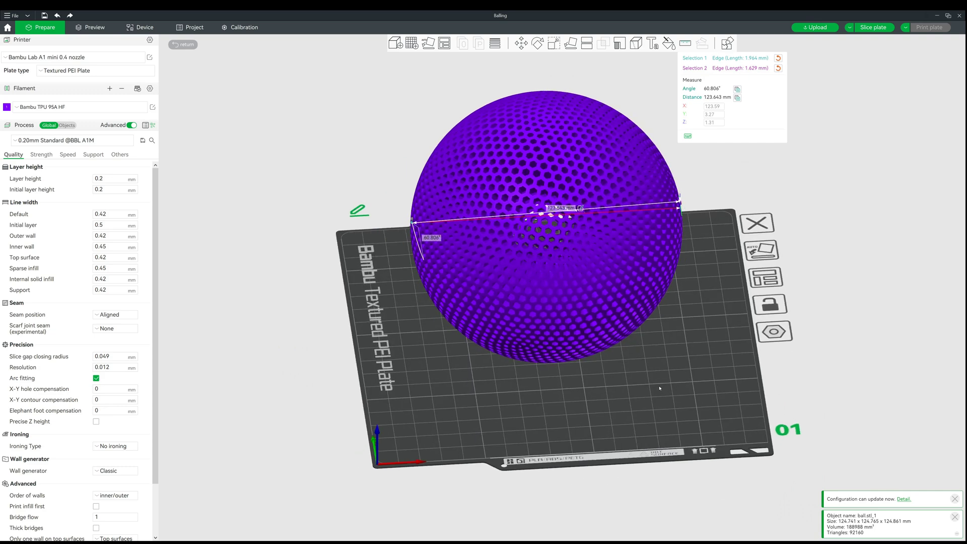
drag(678, 354, 617, 222)
right_drag(684, 317, 684, 325)
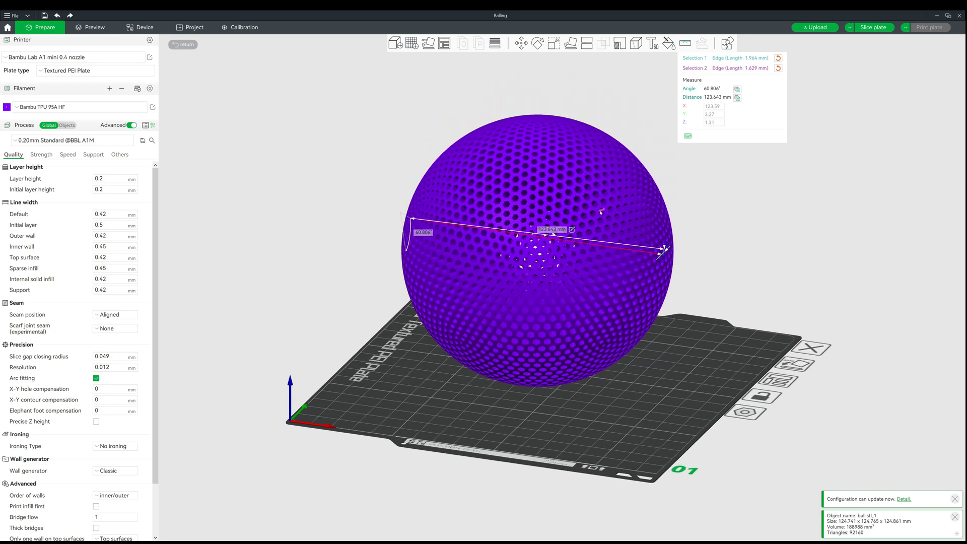
click(686, 45)
click(763, 270)
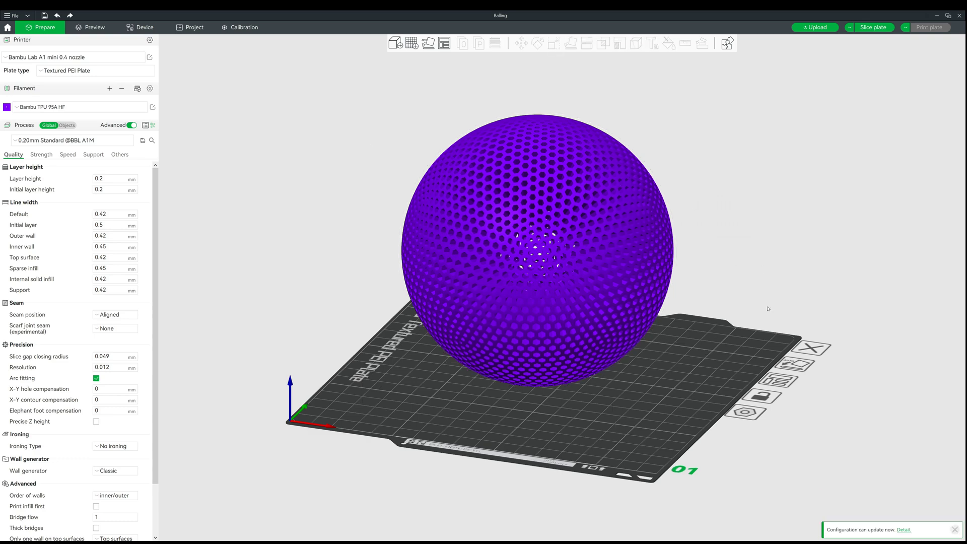
Measure the length of a wall-thickness edge inside one of the sphere's hexagonal holes.
scroll(621, 300, up, 10)
scroll(621, 301, up, 2)
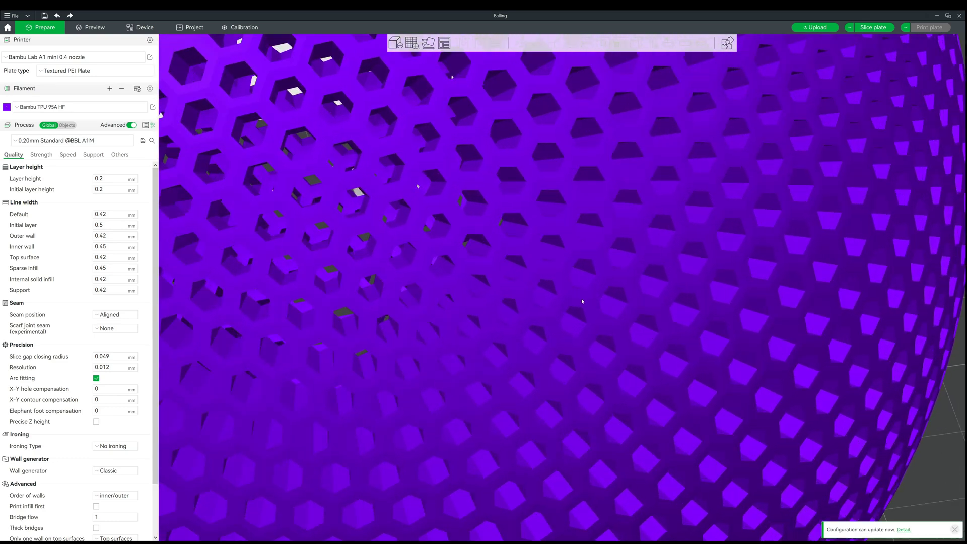
click(637, 303)
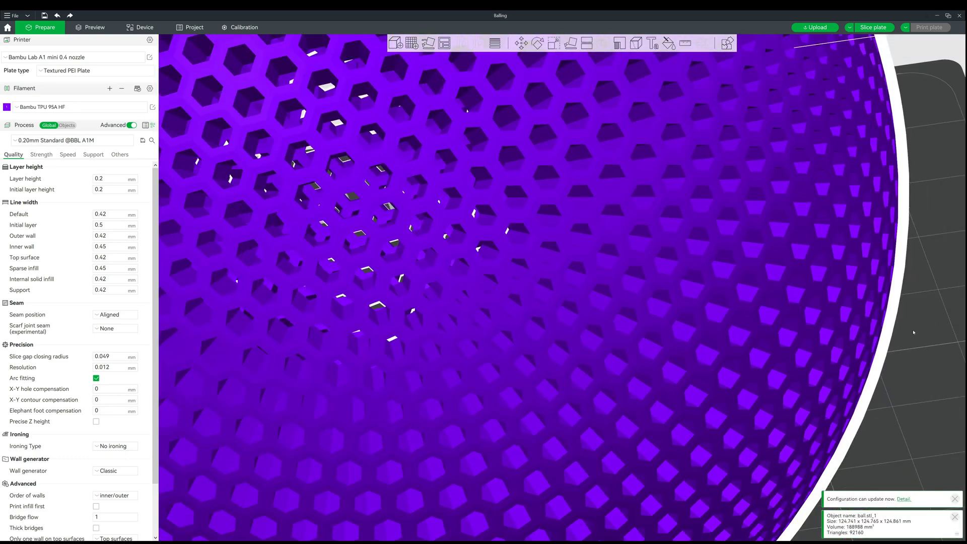
drag(914, 333, 902, 317)
scroll(427, 214, up, 3)
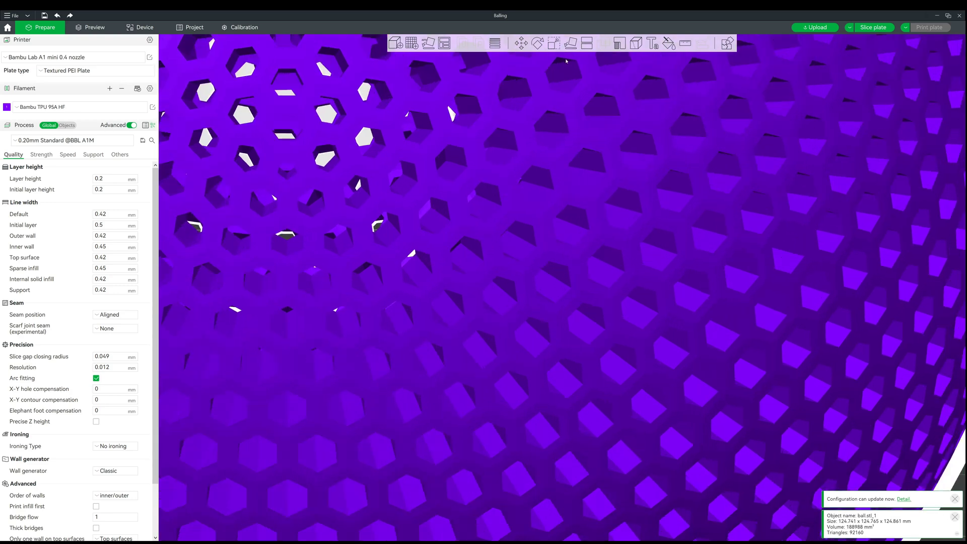
key(u)
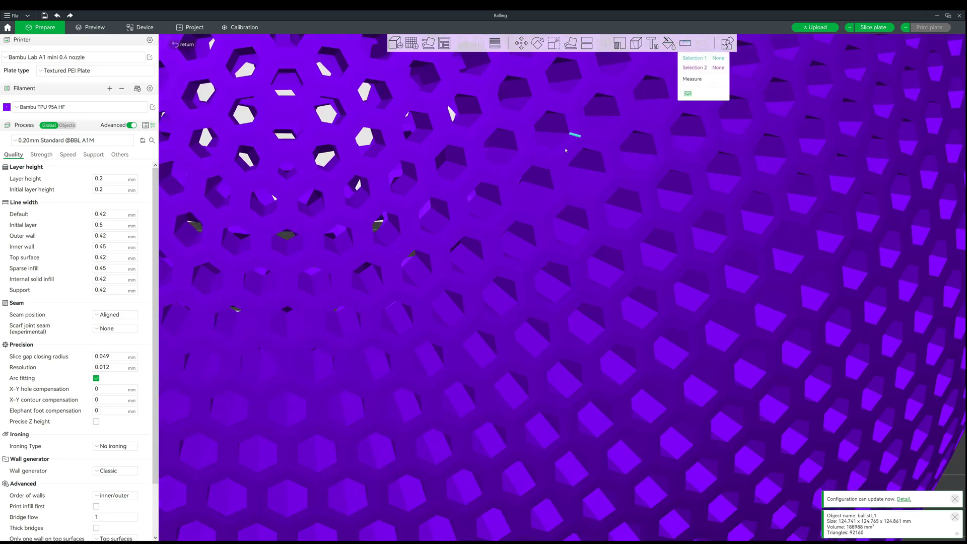
click(445, 220)
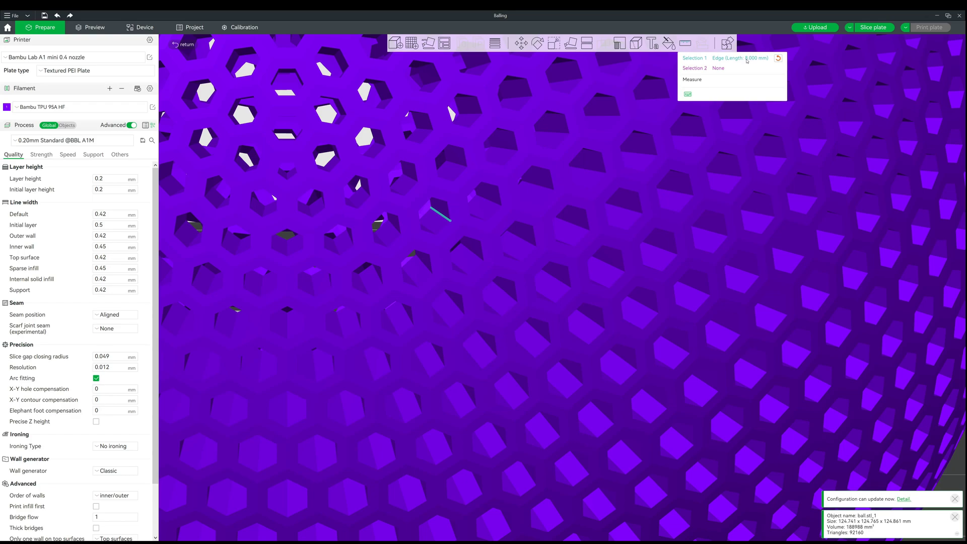
click(688, 44)
scroll(674, 162, up, 2)
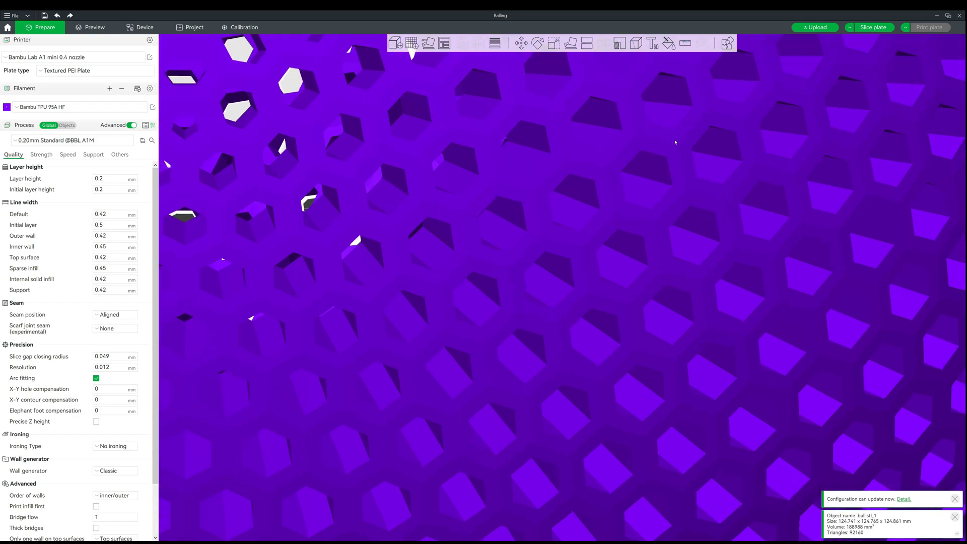
Slice the plate and cut the sphere's toolpath preview down to layer 385.
scroll(674, 162, down, 12)
scroll(674, 163, down, 5)
drag(737, 207, 752, 260)
scroll(752, 260, down, 5)
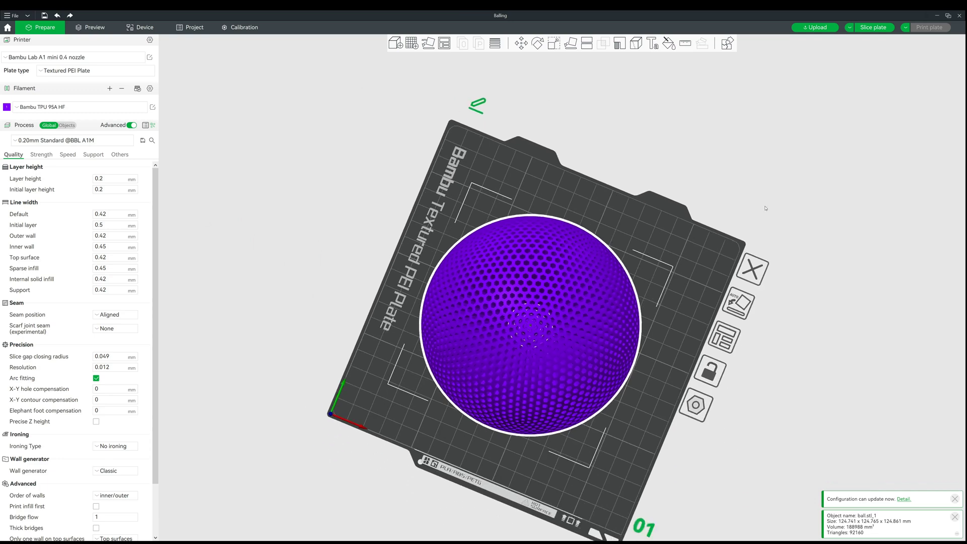
key(1)
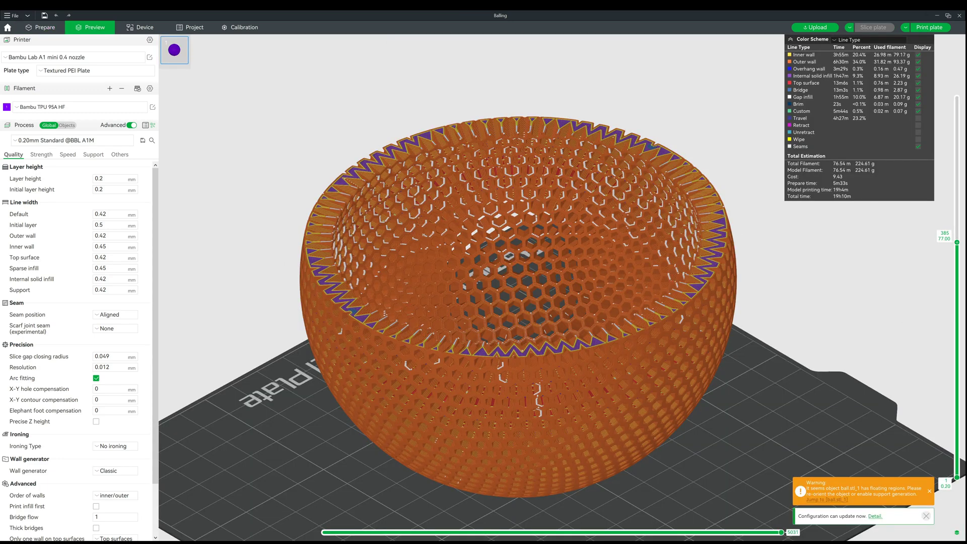
Examine the hollow interior, hexagonal holes and wall infill of the sliced sphere at the cut layer.
drag(794, 277, 705, 280)
scroll(776, 226, up, 3)
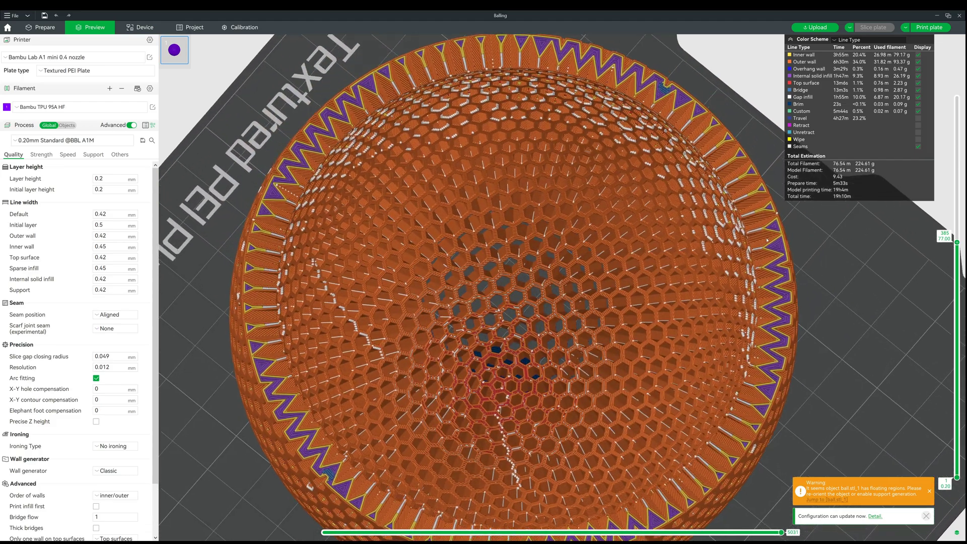
drag(776, 227, 605, 283)
scroll(569, 348, up, 5)
drag(794, 274, 853, 192)
scroll(845, 191, down, 3)
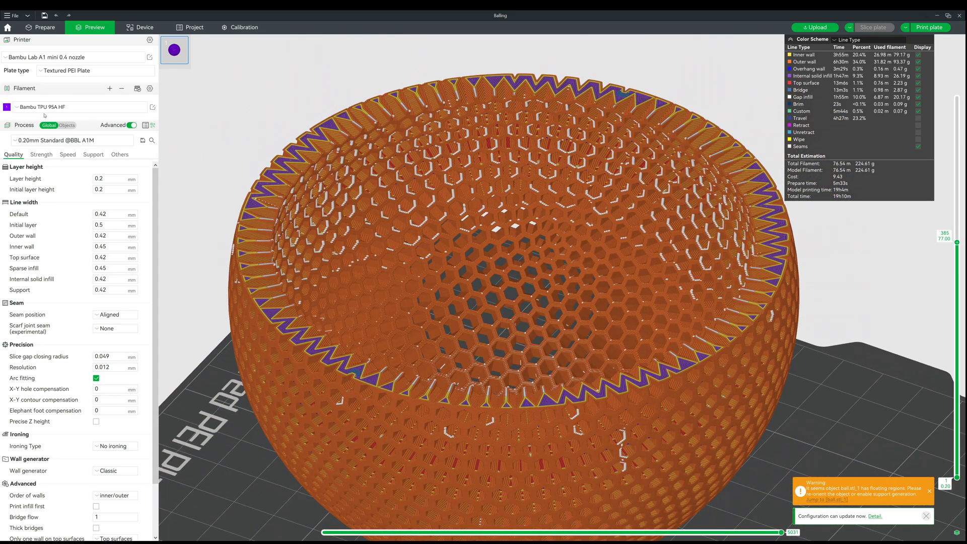
scroll(74, 123, down, 1)
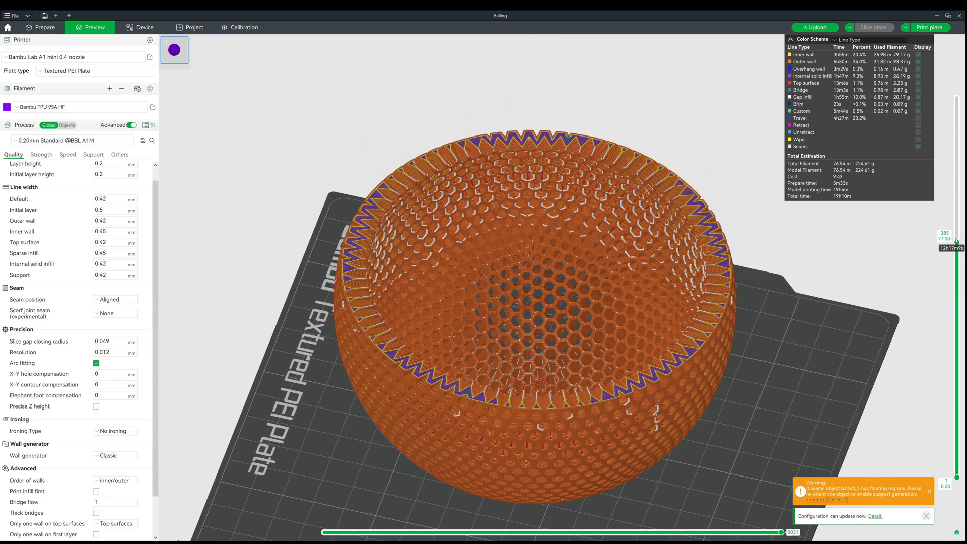
Restore the preview to the full height at layer 624 and examine the toolpaths around the sphere's top, sides and underside.
drag(953, 226, 951, 91)
drag(809, 346, 800, 323)
scroll(804, 328, down, 4)
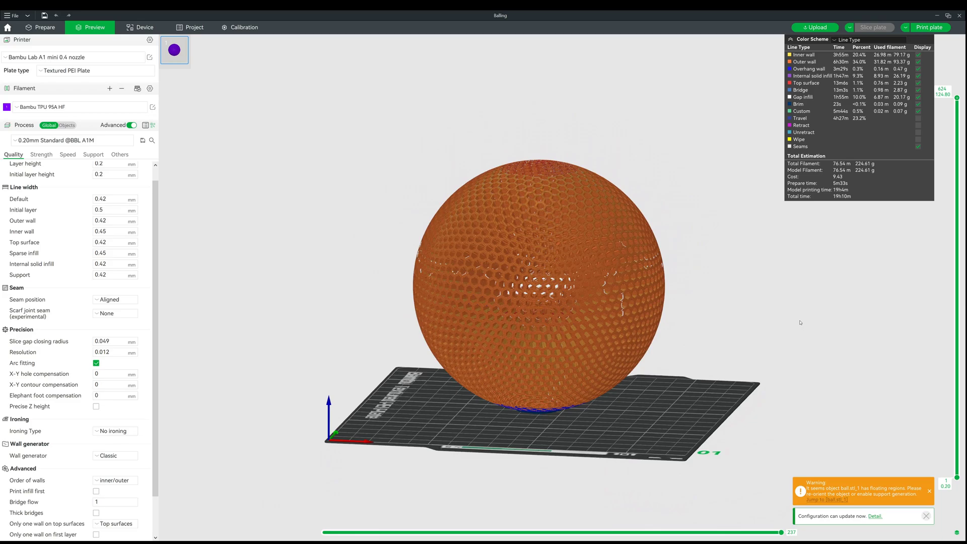
drag(800, 323, 800, 343)
scroll(800, 327, up, 10)
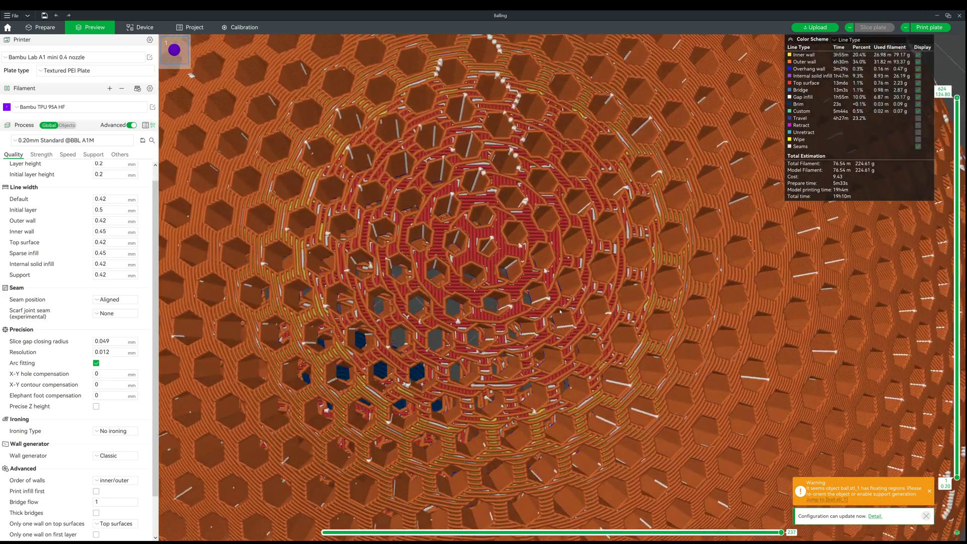
scroll(559, 311, down, 5)
drag(559, 311, 527, 296)
scroll(524, 307, down, 5)
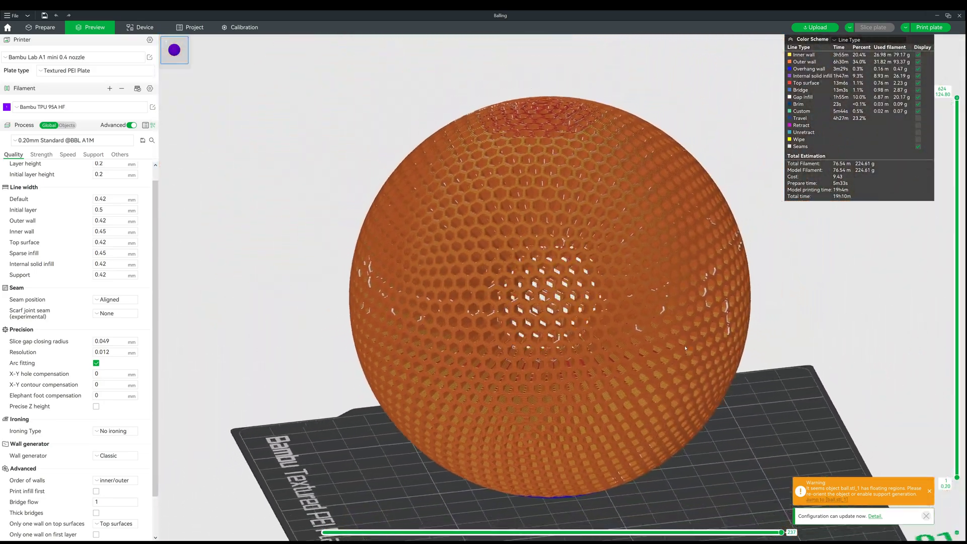
middle_drag(685, 348, 616, 296)
drag(618, 328, 621, 297)
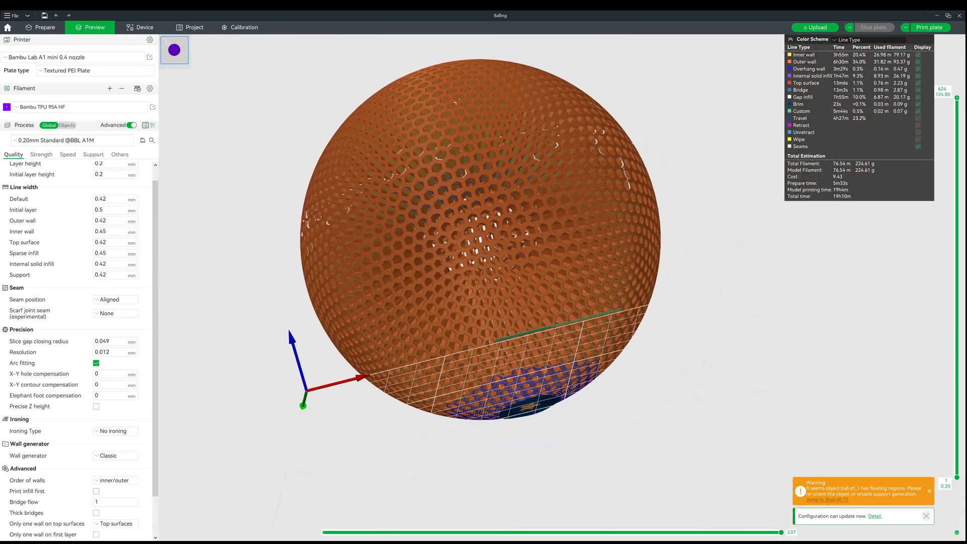